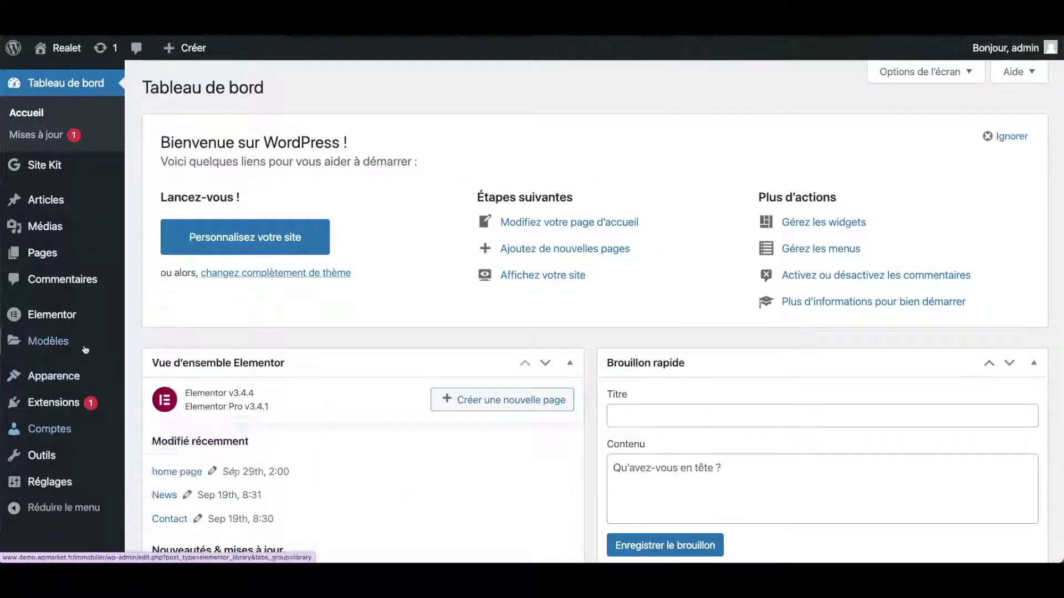
Open the new visual theme builder from Elementor's template section and look over all the site's global parts
{"action": "mouse_move", "coordinate": [50, 341]}
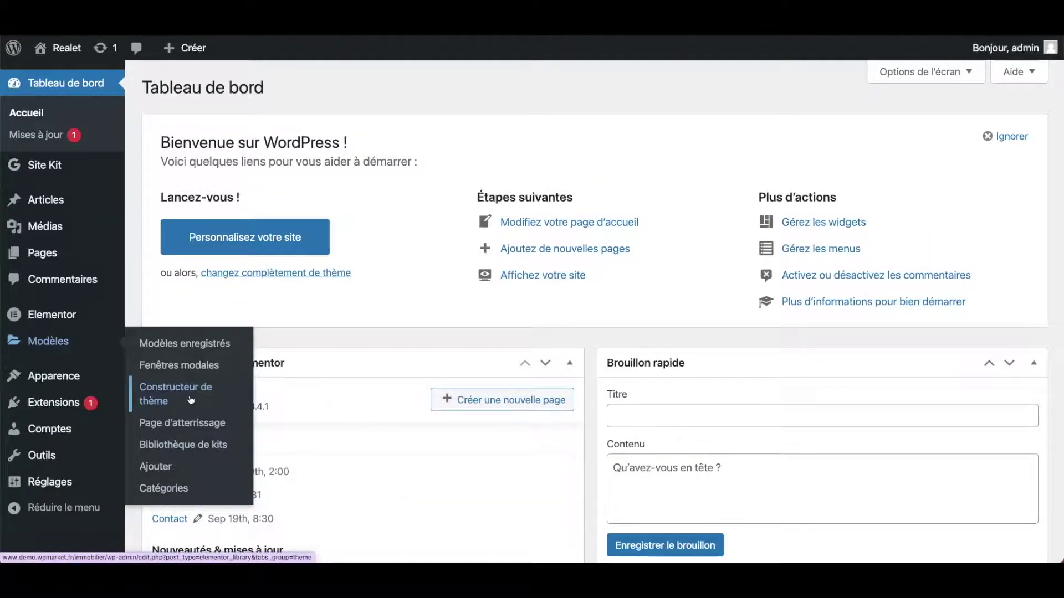
{"action": "left_click", "coordinate": [191, 400]}
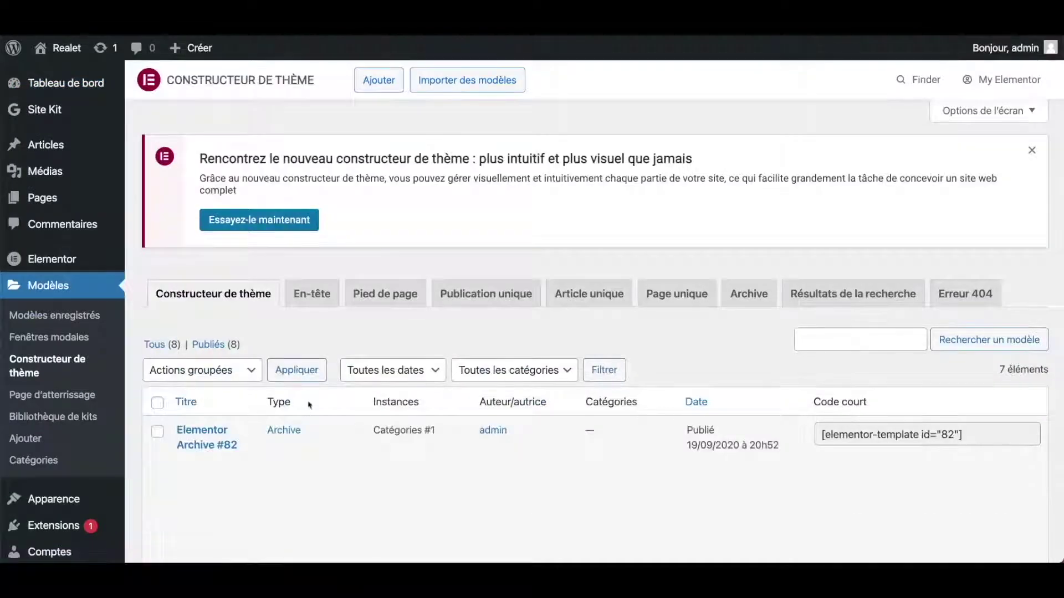
{"action": "left_click", "coordinate": [302, 224]}
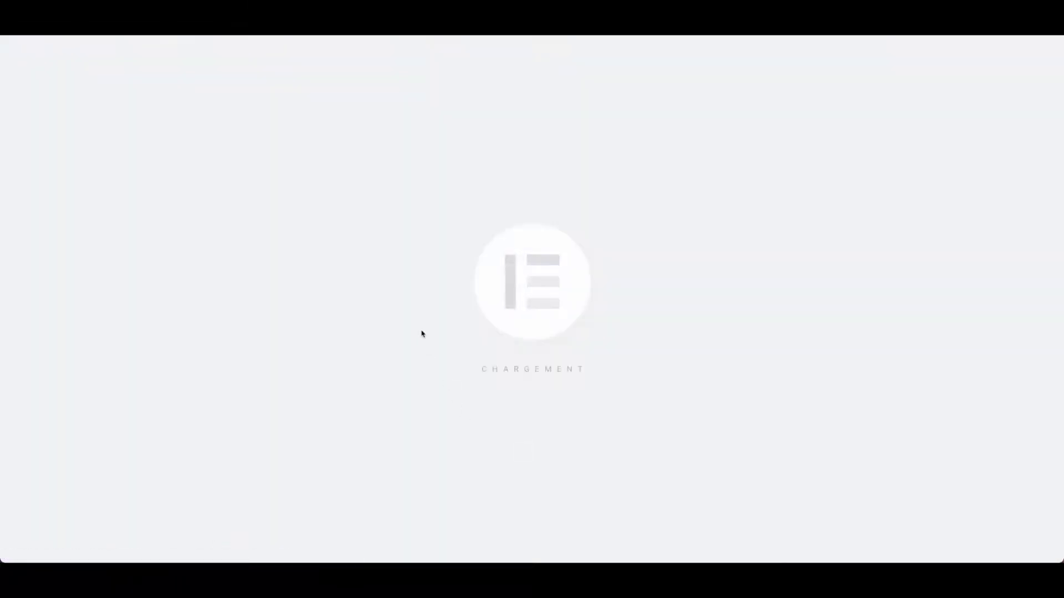
{"action": "scroll", "coordinate": [737, 310], "scroll_direction": "down", "scroll_amount": 1}
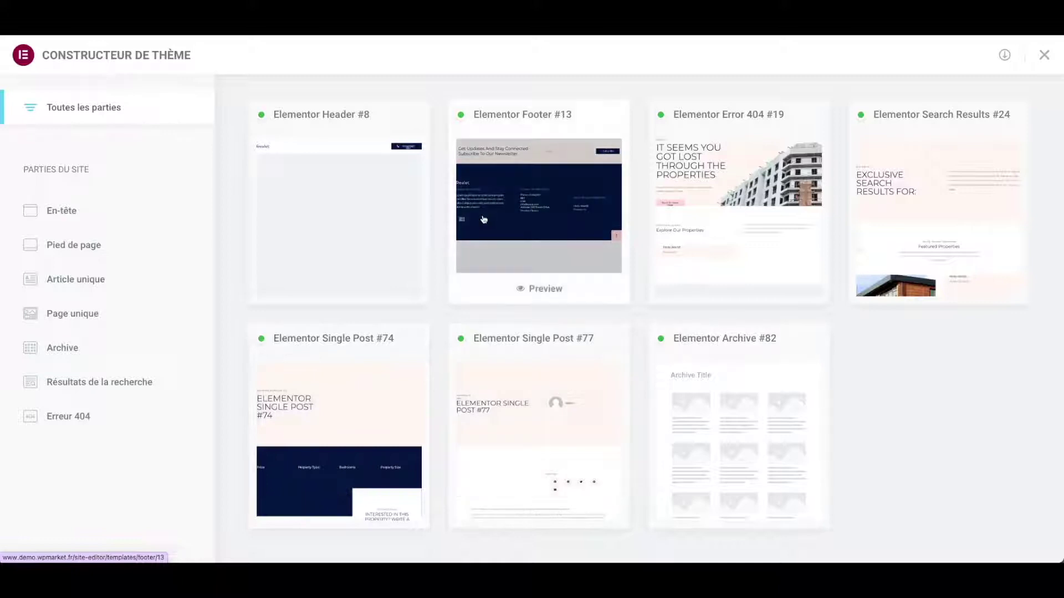
{"action": "scroll", "coordinate": [483, 226], "scroll_direction": "up", "scroll_amount": 1}
{"action": "scroll", "coordinate": [483, 227], "scroll_direction": "up", "scroll_amount": 3}
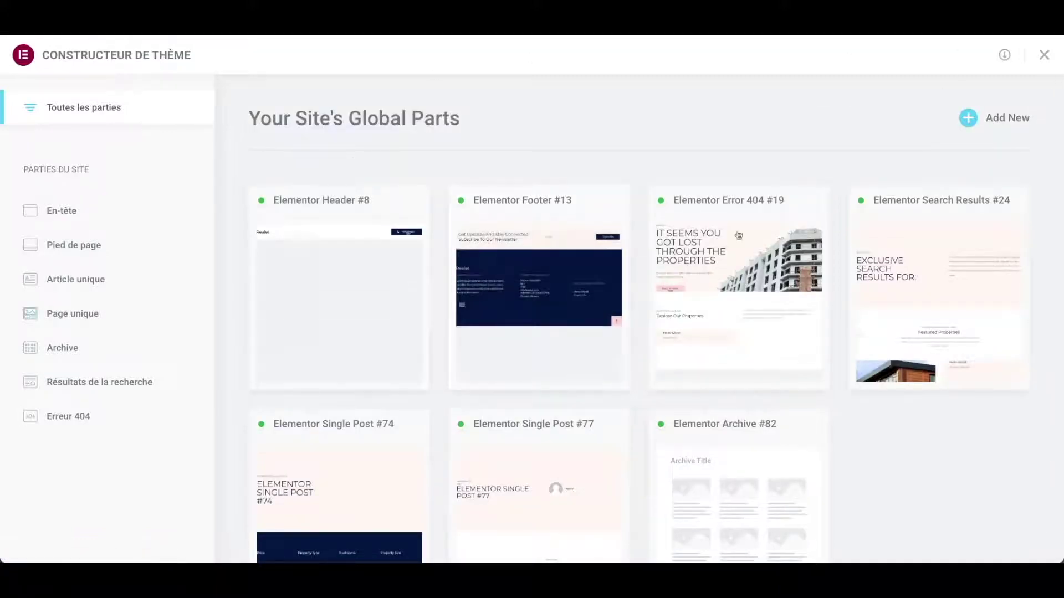
Examine the templates for each site part: header, footer, single post, single page, archive, search results and 404 error
{"action": "left_click", "coordinate": [78, 212]}
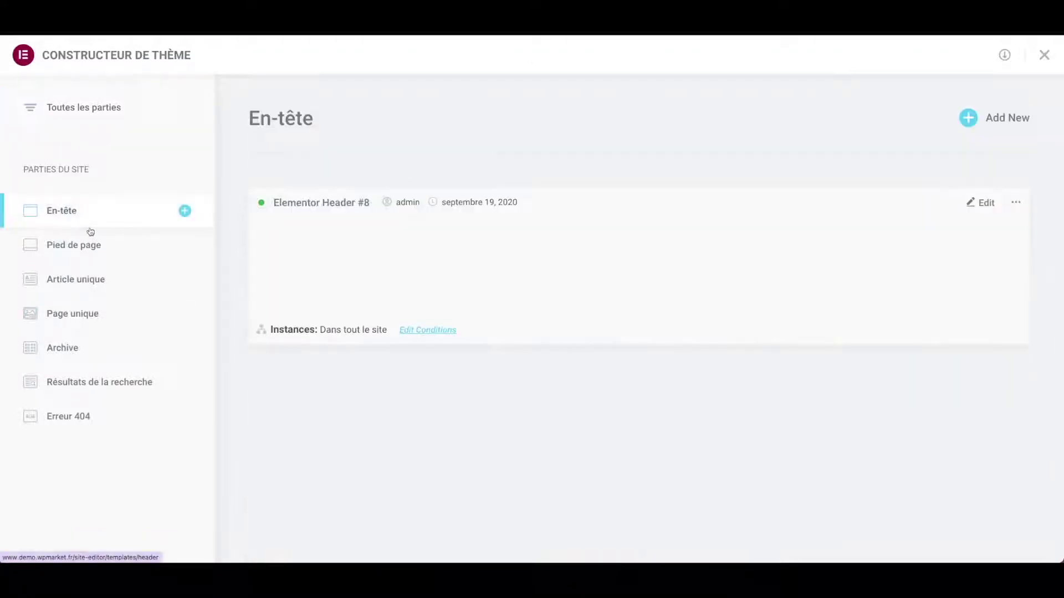
{"action": "left_click", "coordinate": [86, 248]}
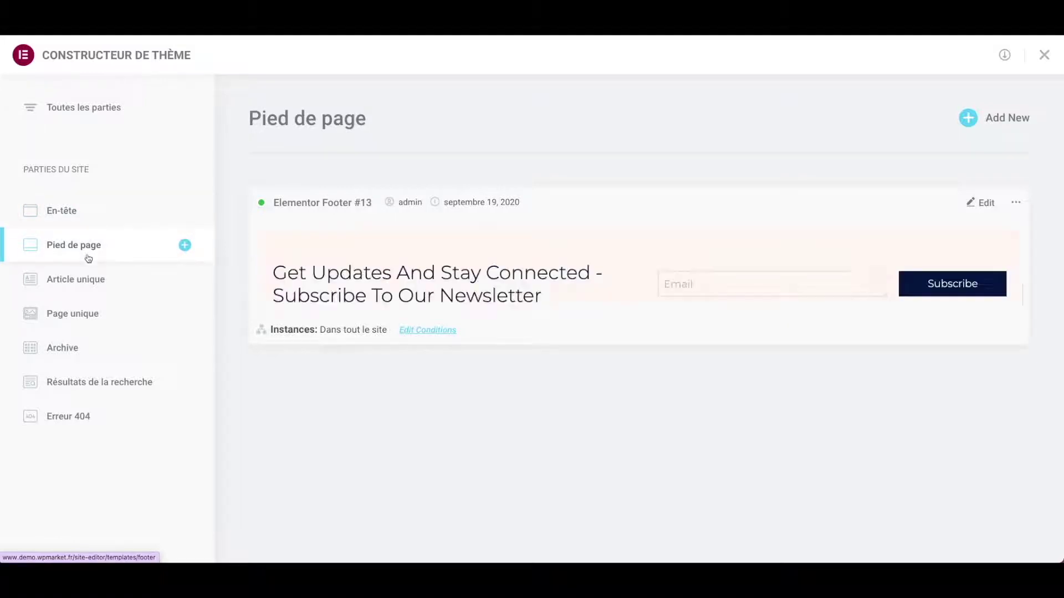
{"action": "left_click", "coordinate": [108, 290]}
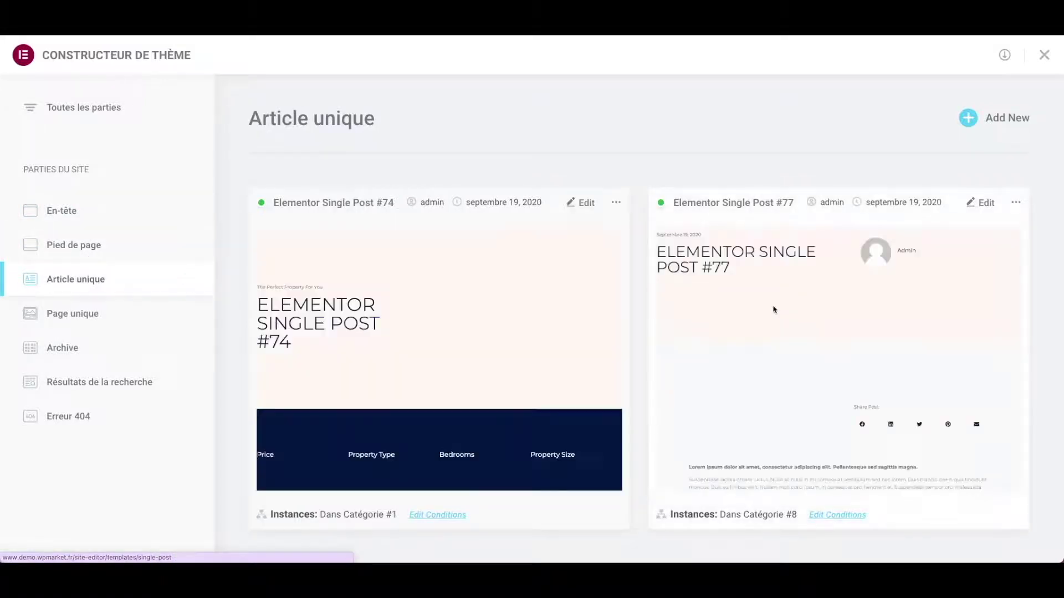
{"action": "mouse_move", "coordinate": [475, 360]}
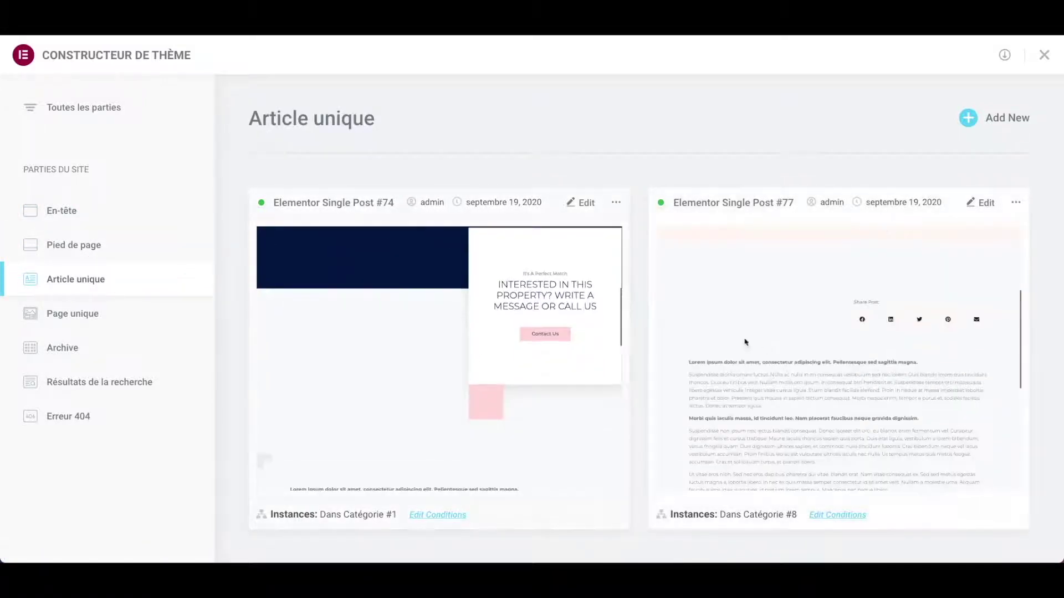
{"action": "left_click", "coordinate": [105, 315]}
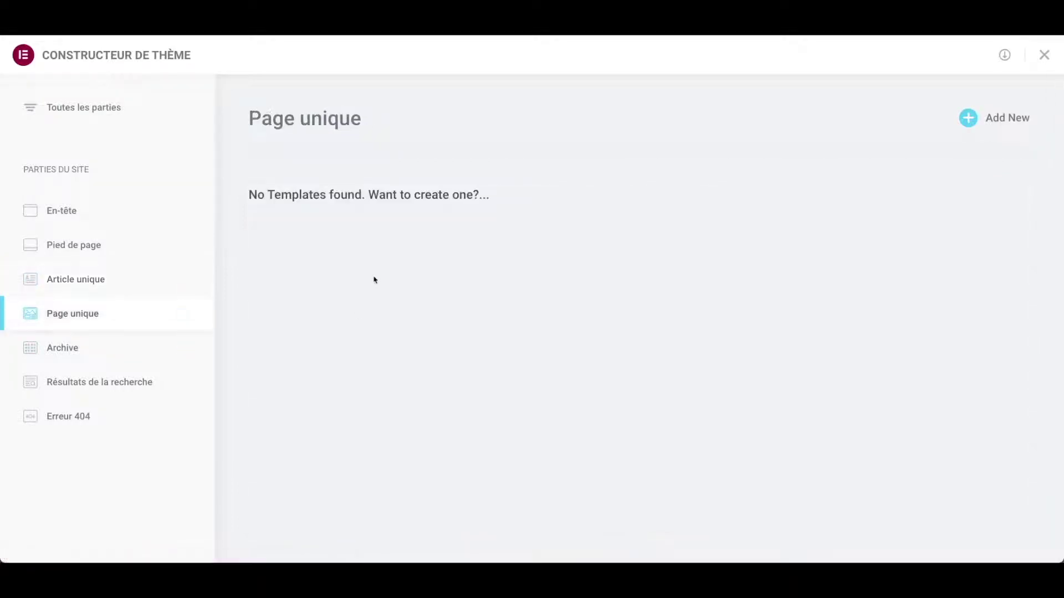
{"action": "left_click", "coordinate": [91, 352]}
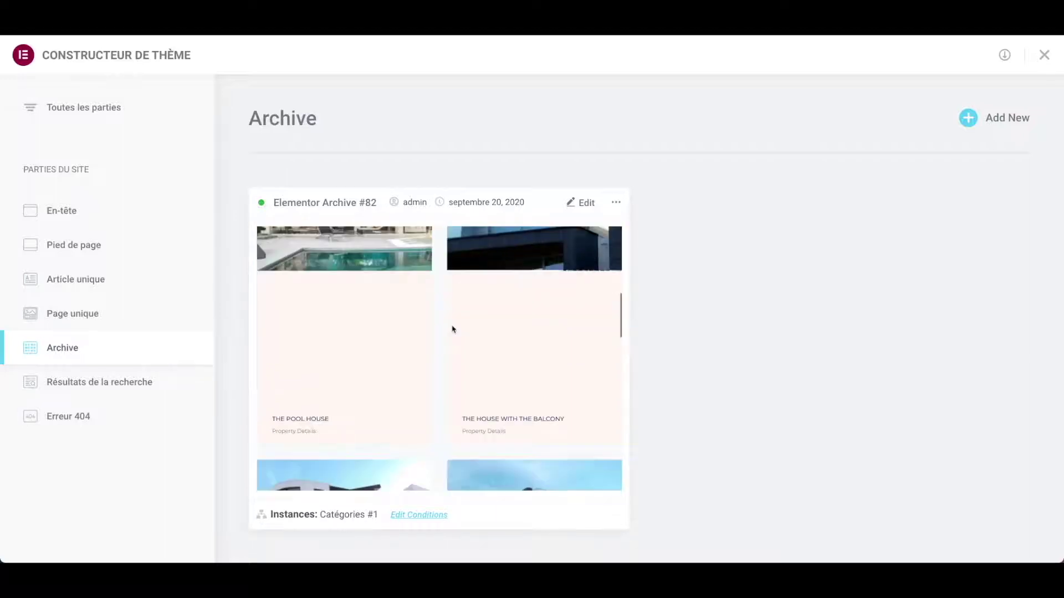
{"action": "left_click", "coordinate": [184, 382]}
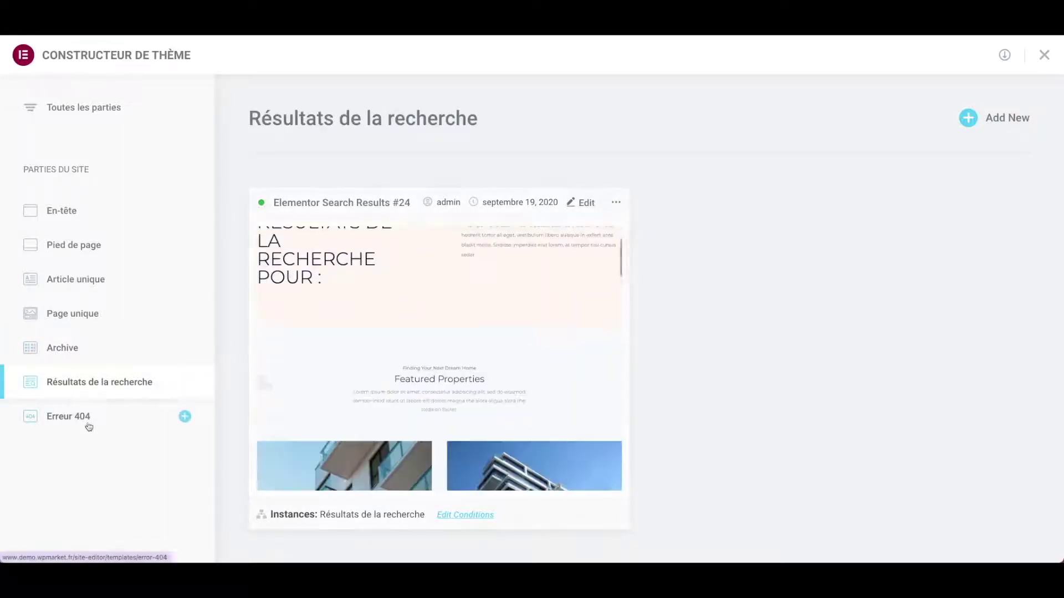
{"action": "left_click", "coordinate": [85, 424]}
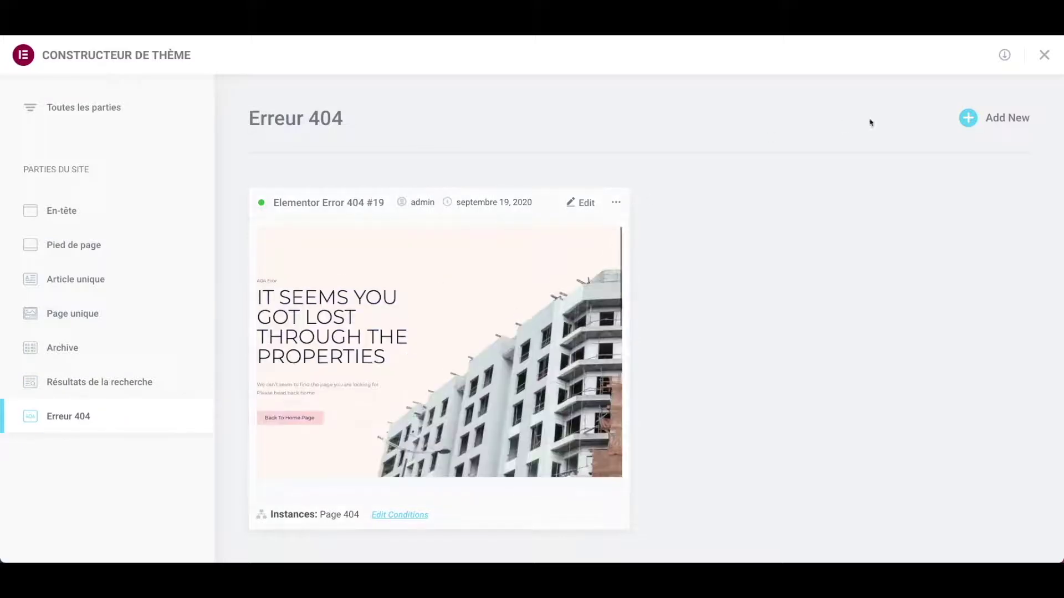
Close the visual theme builder and review the classic list of theme templates
{"action": "left_click", "coordinate": [1042, 57]}
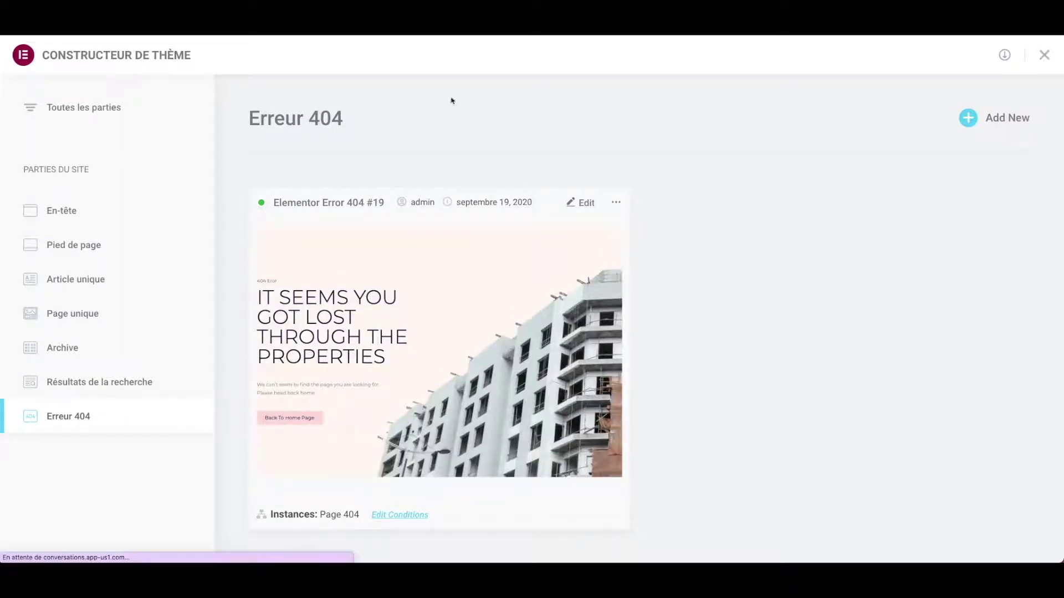
{"action": "scroll", "coordinate": [316, 349], "scroll_direction": "down", "scroll_amount": 10}
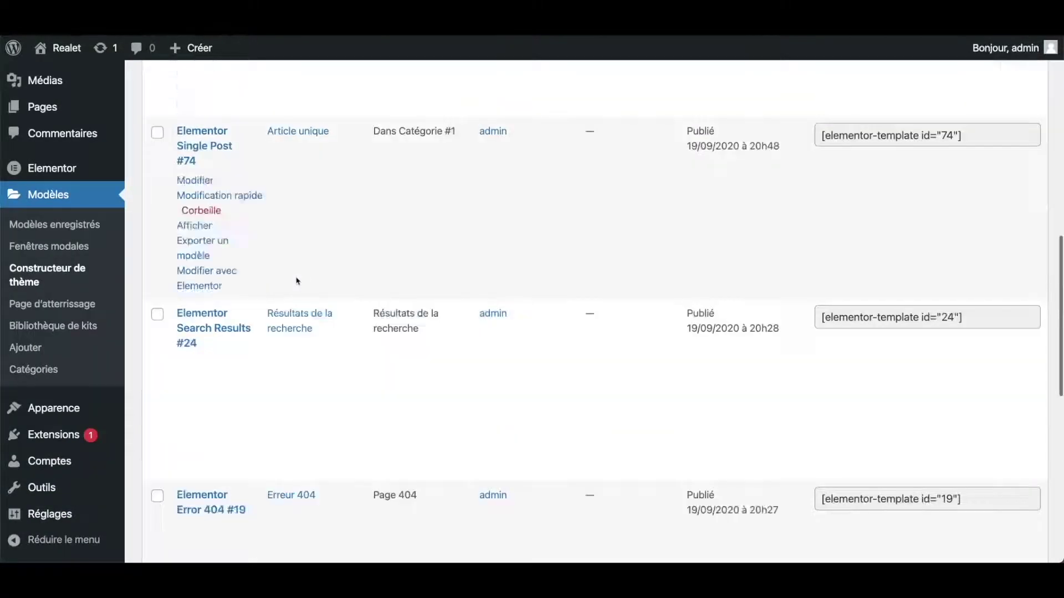
{"action": "scroll", "coordinate": [298, 283], "scroll_direction": "up", "scroll_amount": 8}
{"action": "scroll", "coordinate": [77, 316], "scroll_direction": "up", "scroll_amount": 4}
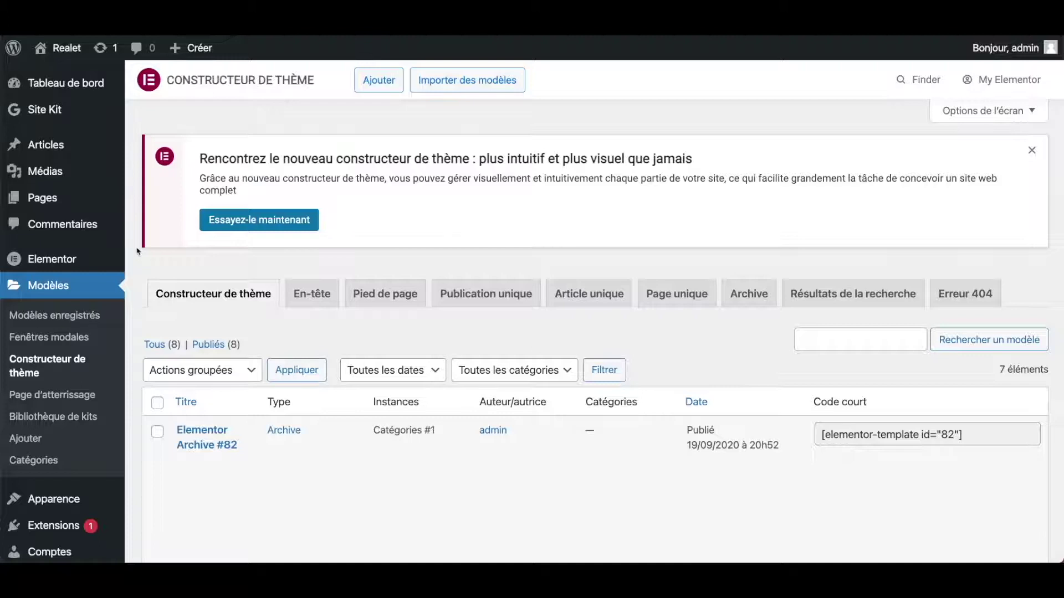
Open the kit import/export section of Elementor's tools and start exporting a template kit
{"action": "left_click", "coordinate": [48, 257]}
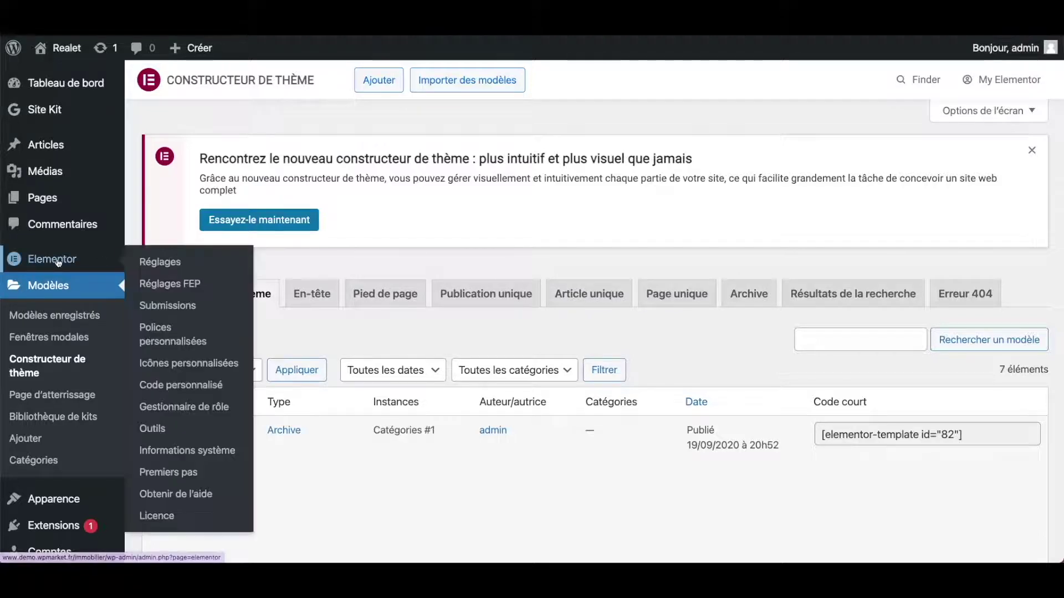
{"action": "left_click", "coordinate": [168, 430]}
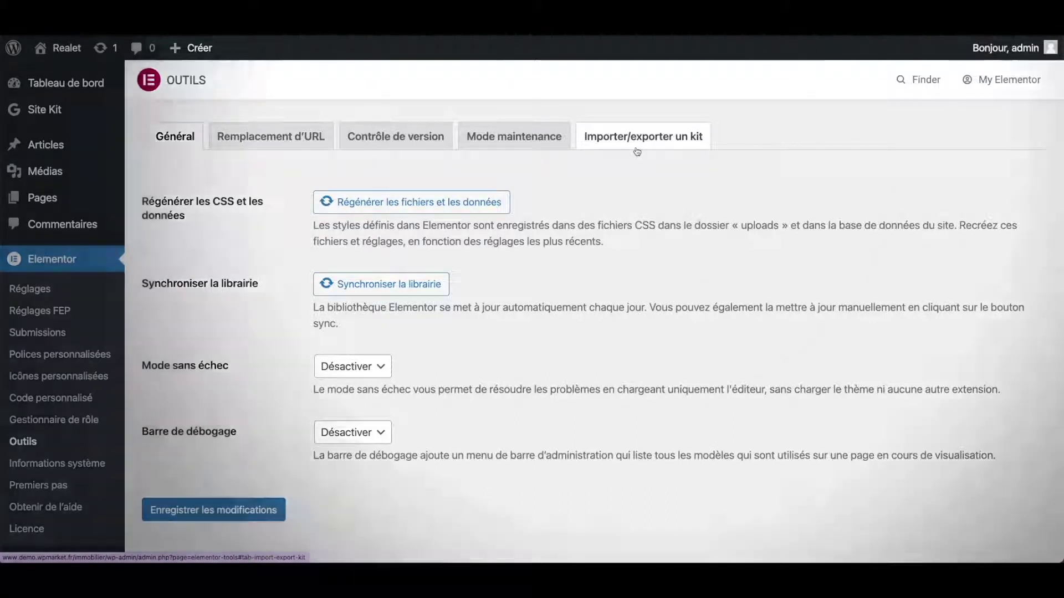
{"action": "left_click", "coordinate": [641, 142]}
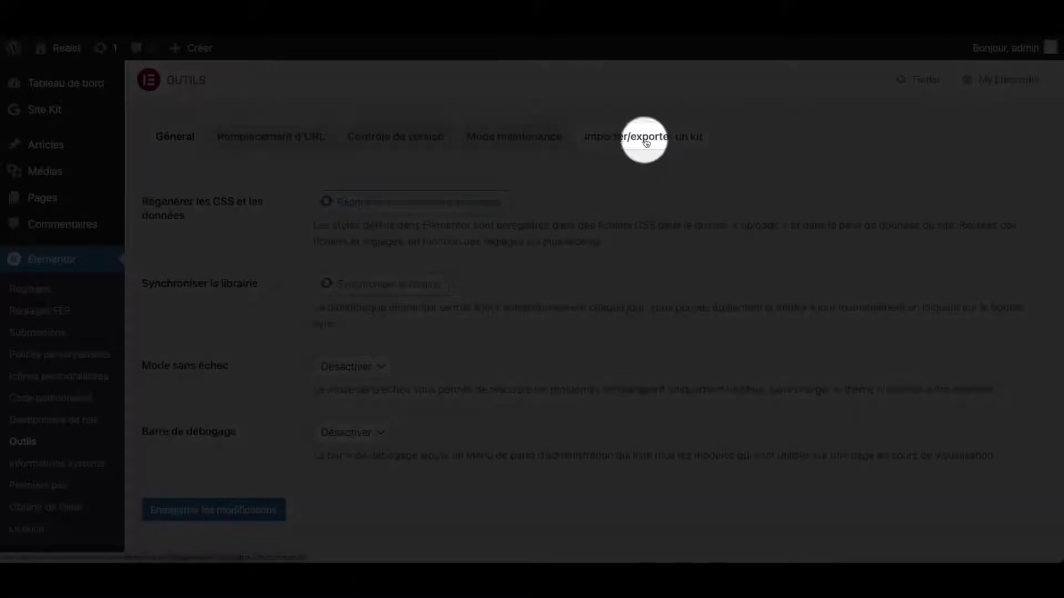
{"action": "scroll", "coordinate": [551, 320], "scroll_direction": "down", "scroll_amount": 3}
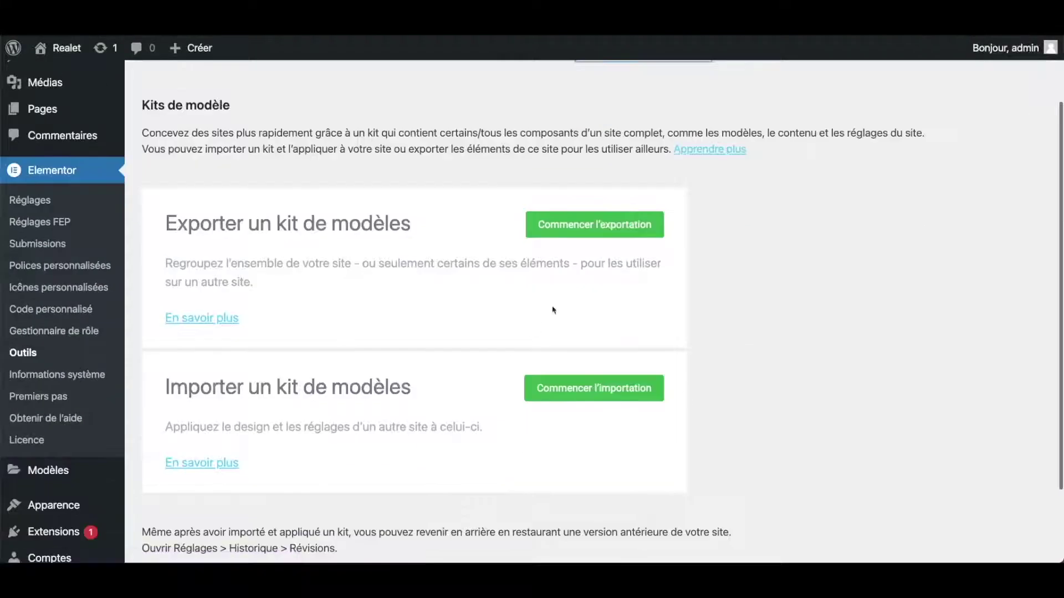
{"action": "left_click", "coordinate": [592, 226]}
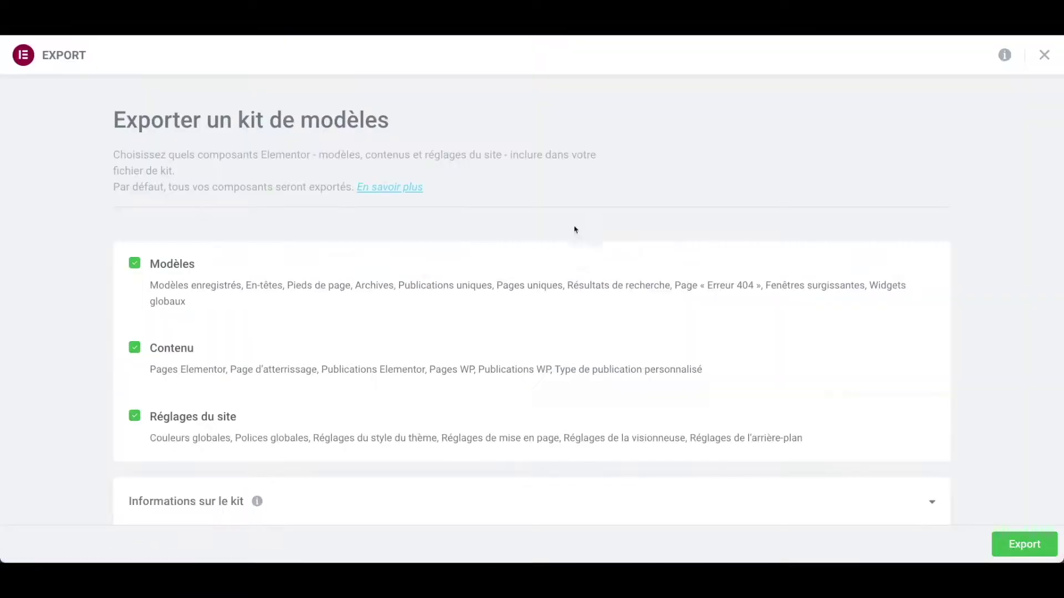
Check the kit information section, export the kit with Modèles, Contenu and Réglages du site, and save elementor-kit (2).zip in the KIT folder
{"action": "left_click", "coordinate": [929, 494]}
{"action": "scroll", "coordinate": [830, 460], "scroll_direction": "down", "scroll_amount": 3}
{"action": "left_click", "coordinate": [941, 340]}
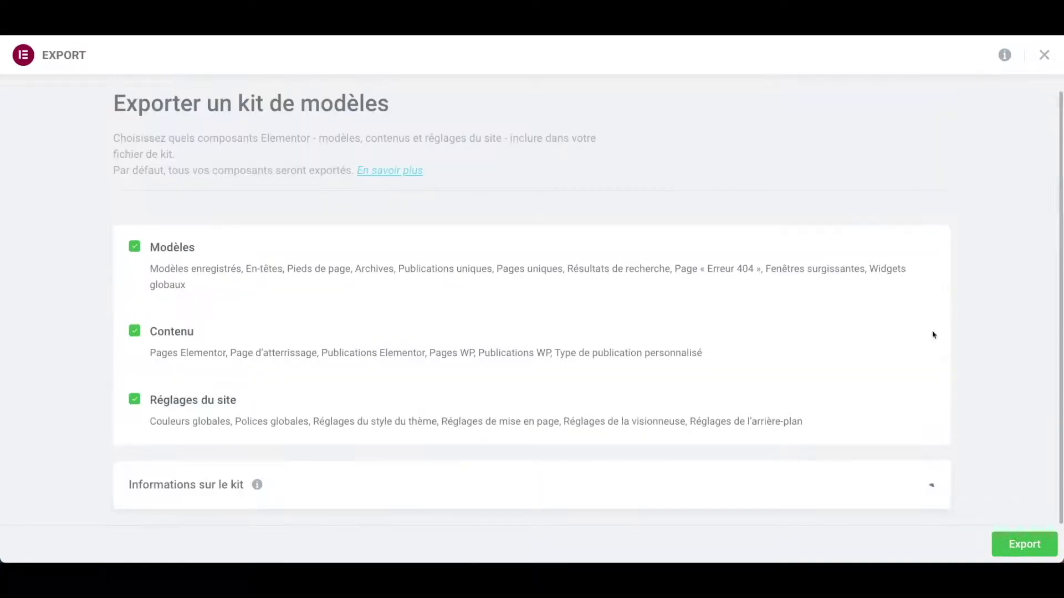
{"action": "left_click", "coordinate": [1024, 544]}
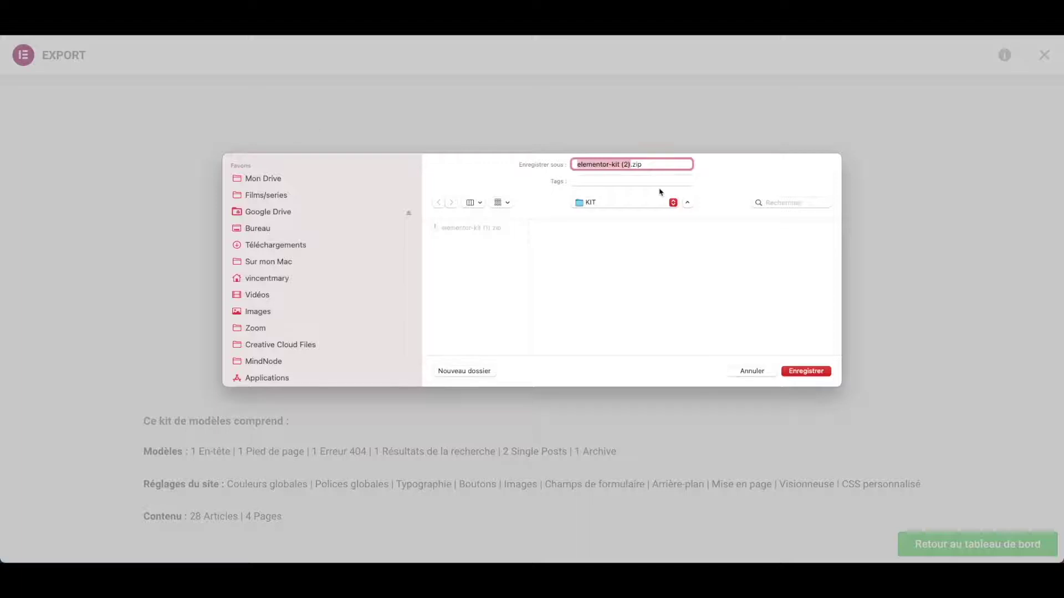
{"action": "key", "text": "Return"}
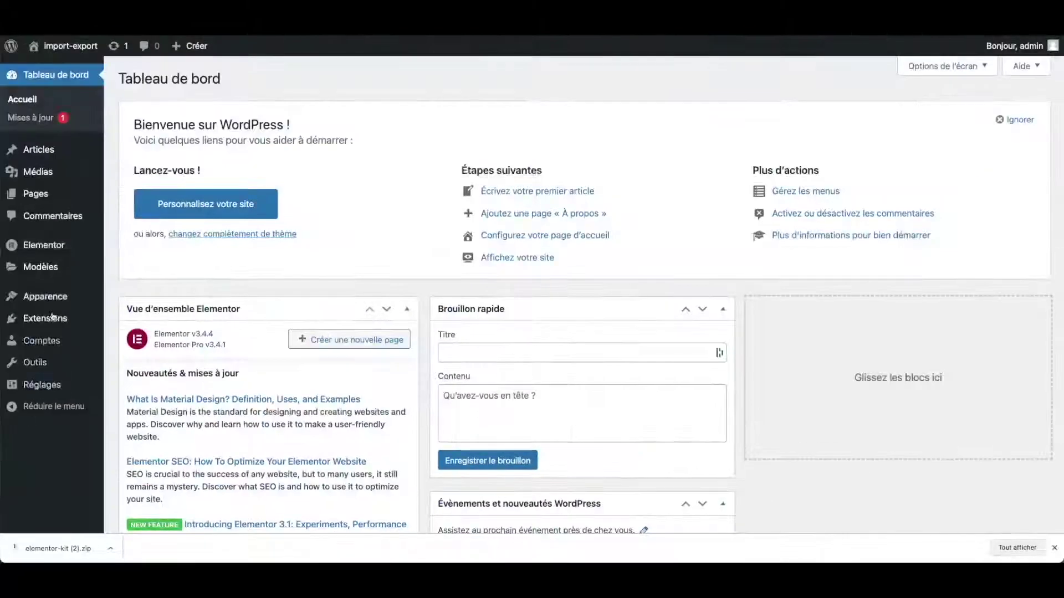
On the import-export site, open the kit import/export section of Elementor's tools and start importing a template kit
{"action": "mouse_move", "coordinate": [59, 242]}
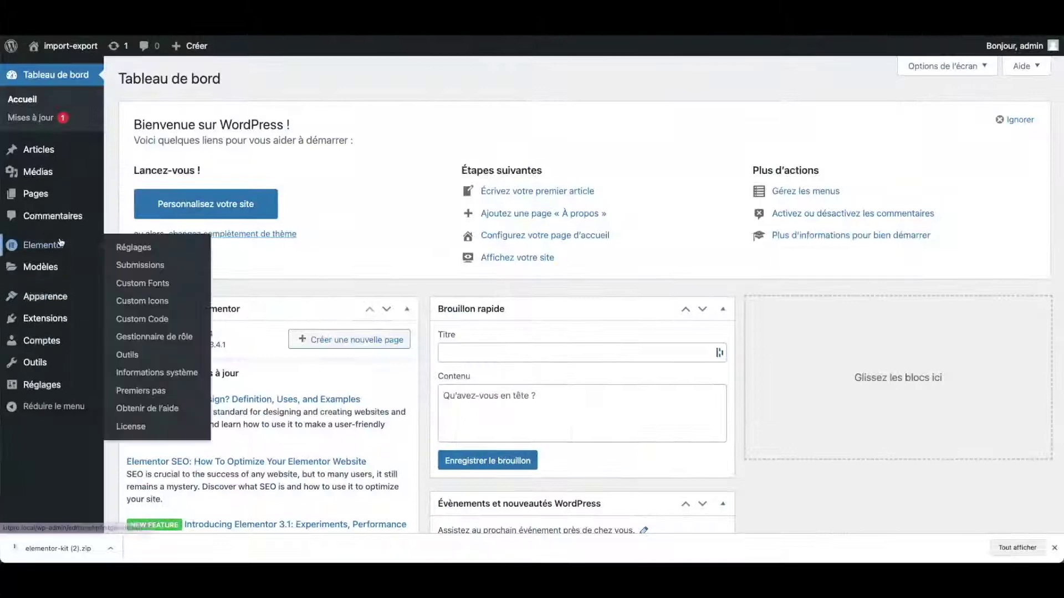
{"action": "mouse_move", "coordinate": [73, 317]}
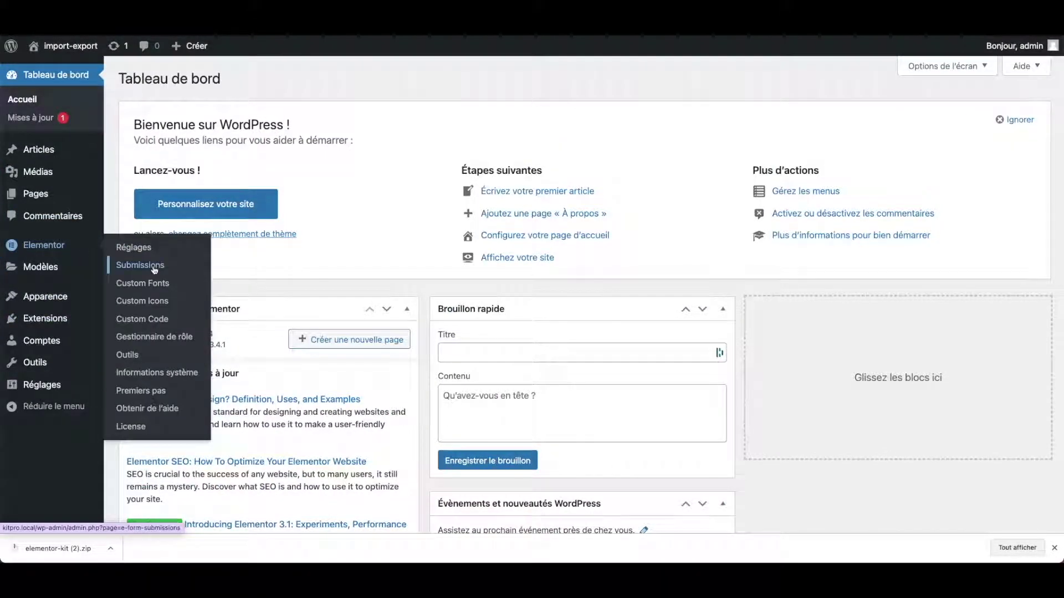
{"action": "left_click", "coordinate": [161, 354]}
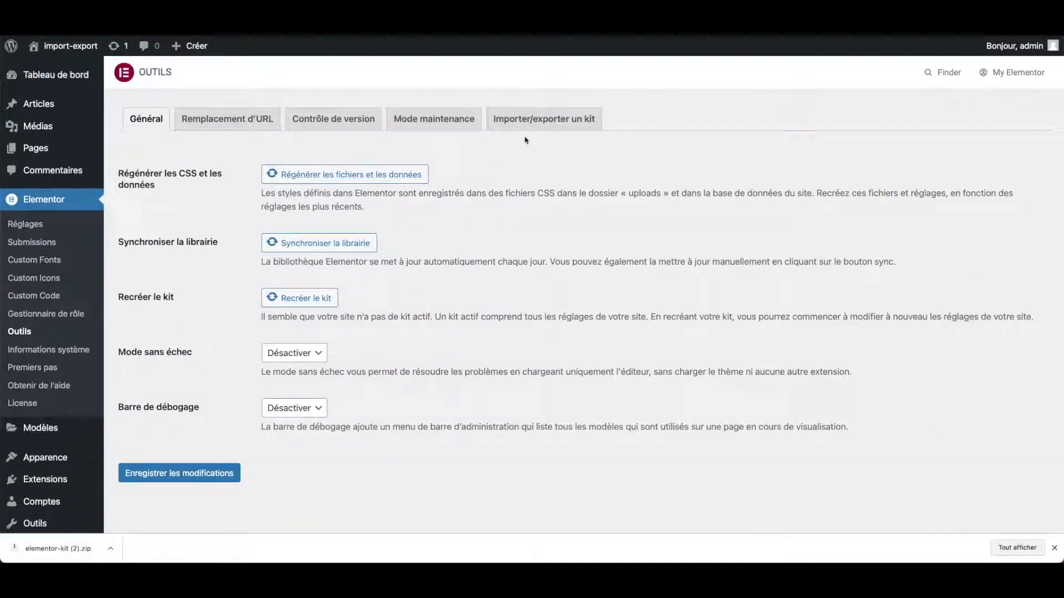
{"action": "left_click", "coordinate": [541, 119]}
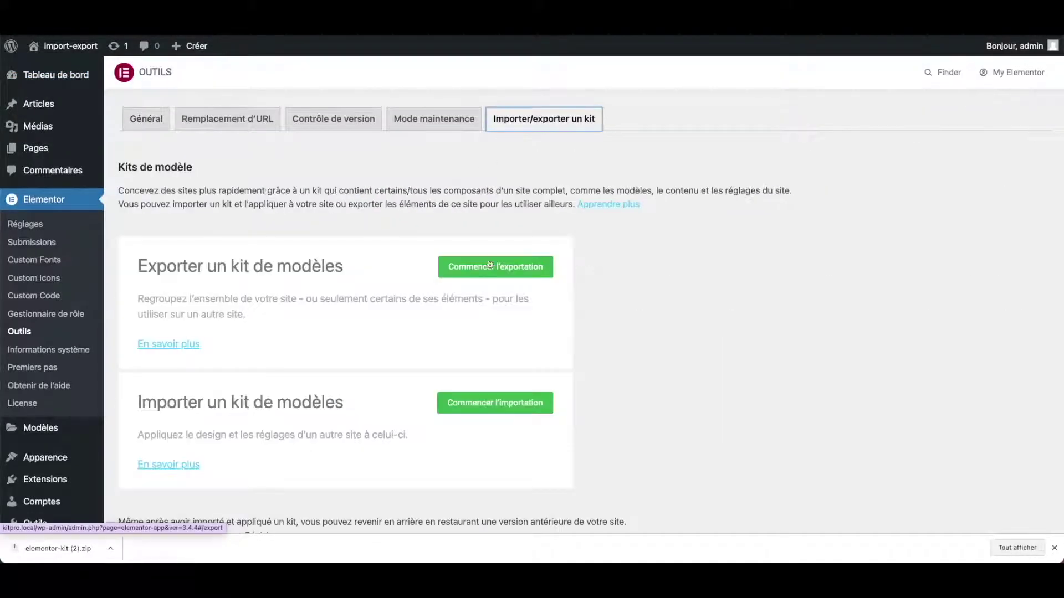
{"action": "left_click", "coordinate": [486, 404]}
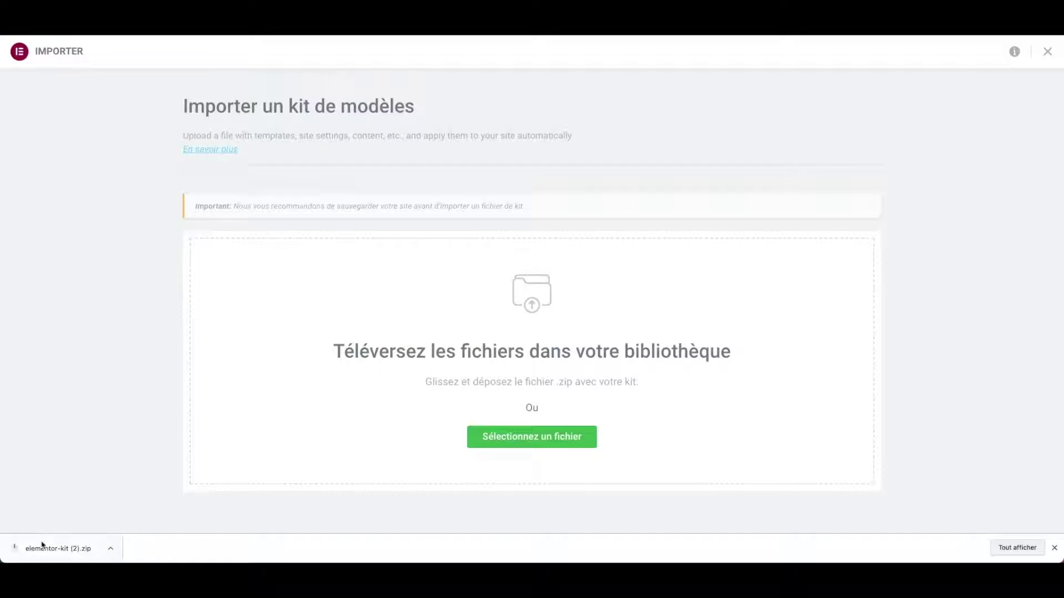
Import elementor-kit (2).zip with its templates, content and site settings, and return to the dashboard
{"action": "left_click_drag", "start_coordinate": [55, 548], "coordinate": [527, 370]}
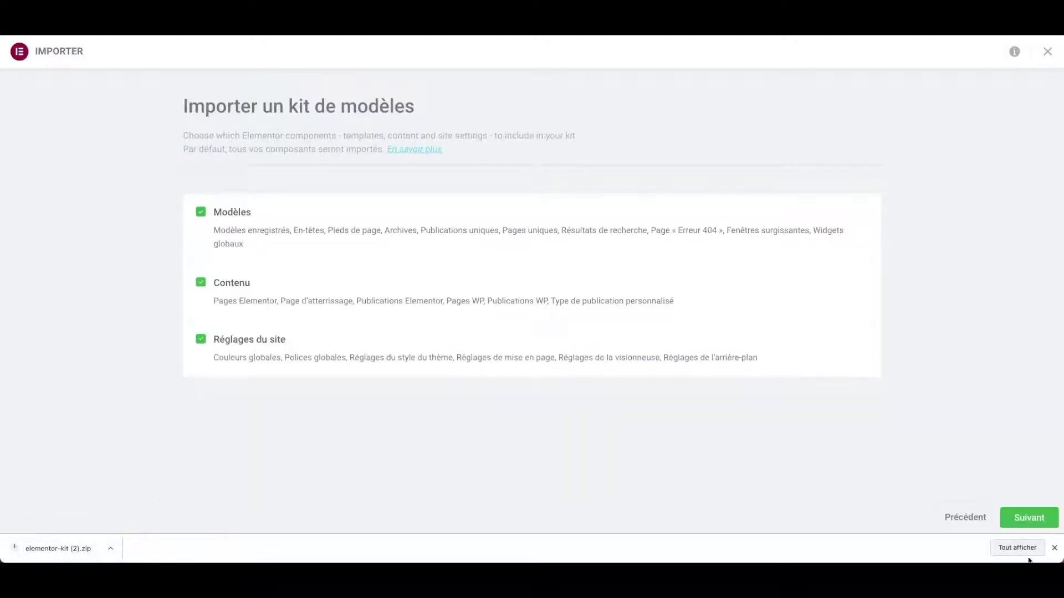
{"action": "left_click", "coordinate": [1025, 518]}
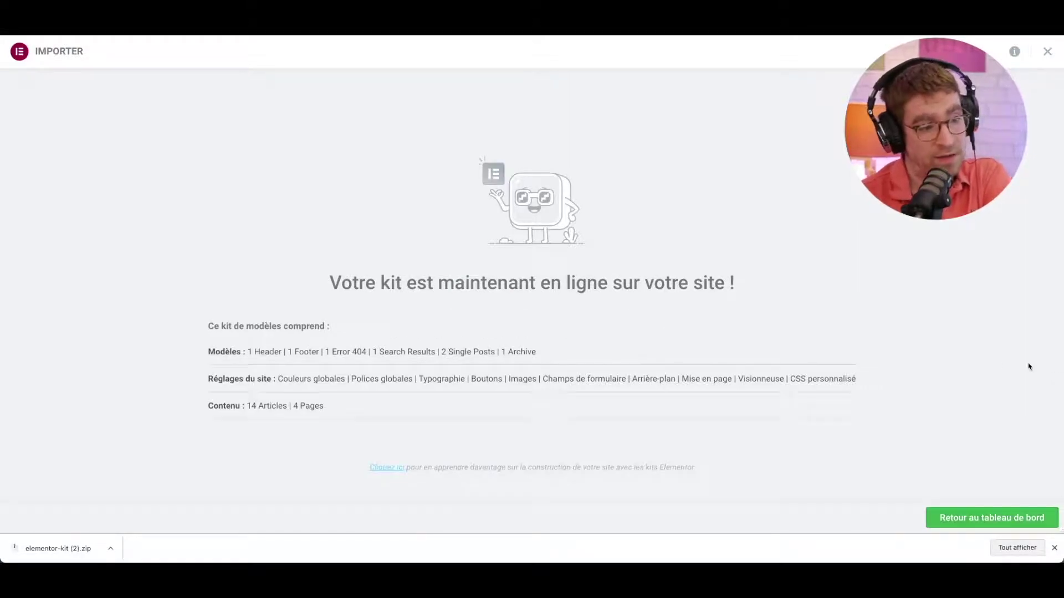
{"action": "left_click", "coordinate": [1005, 517]}
Visit the import-export site's front end and examine the imported home page from the hero section down to the footer
{"action": "mouse_move", "coordinate": [78, 48]}
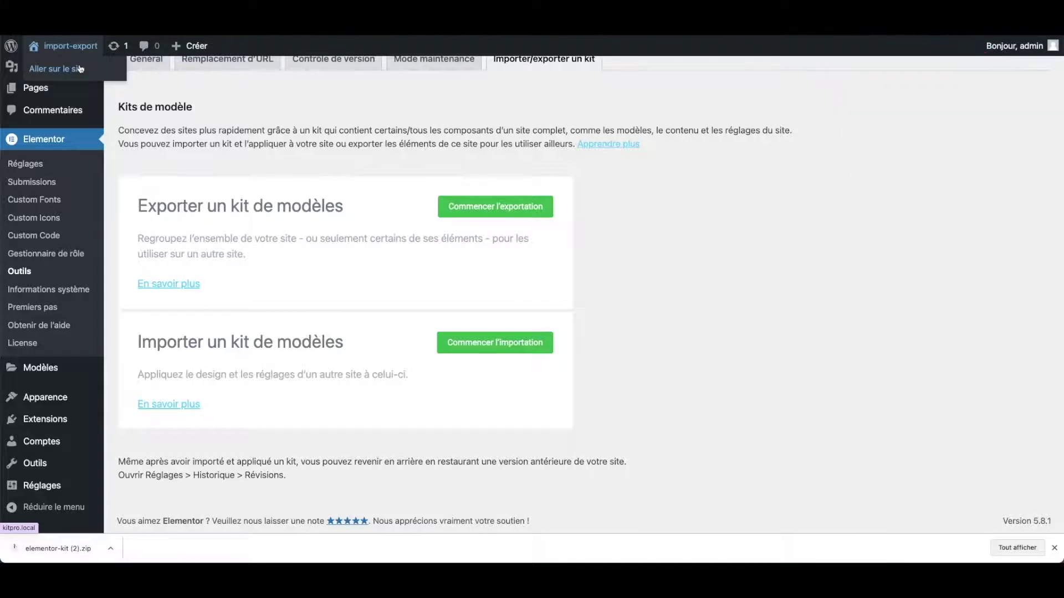
{"action": "left_click", "coordinate": [80, 69]}
{"action": "scroll", "coordinate": [501, 175], "scroll_direction": "down", "scroll_amount": 5}
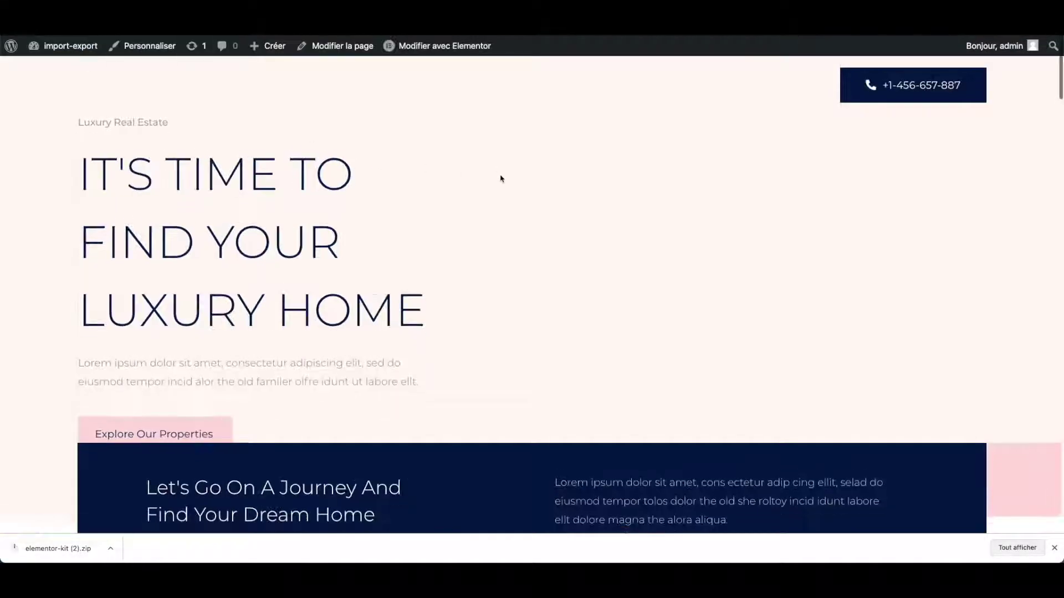
{"action": "scroll", "coordinate": [509, 199], "scroll_direction": "down", "scroll_amount": 20}
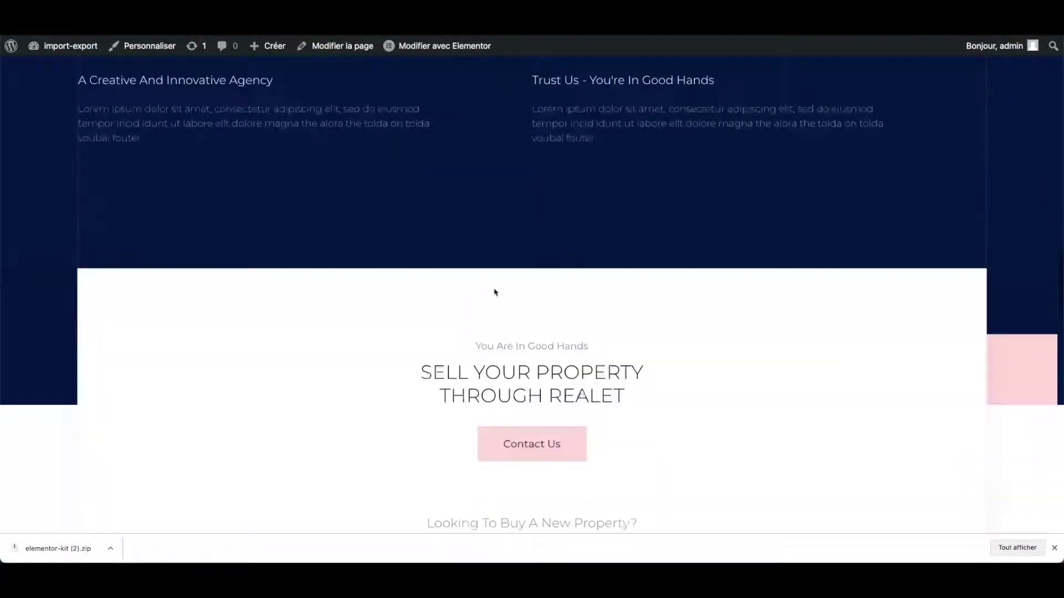
{"action": "scroll", "coordinate": [491, 294], "scroll_direction": "down", "scroll_amount": 15}
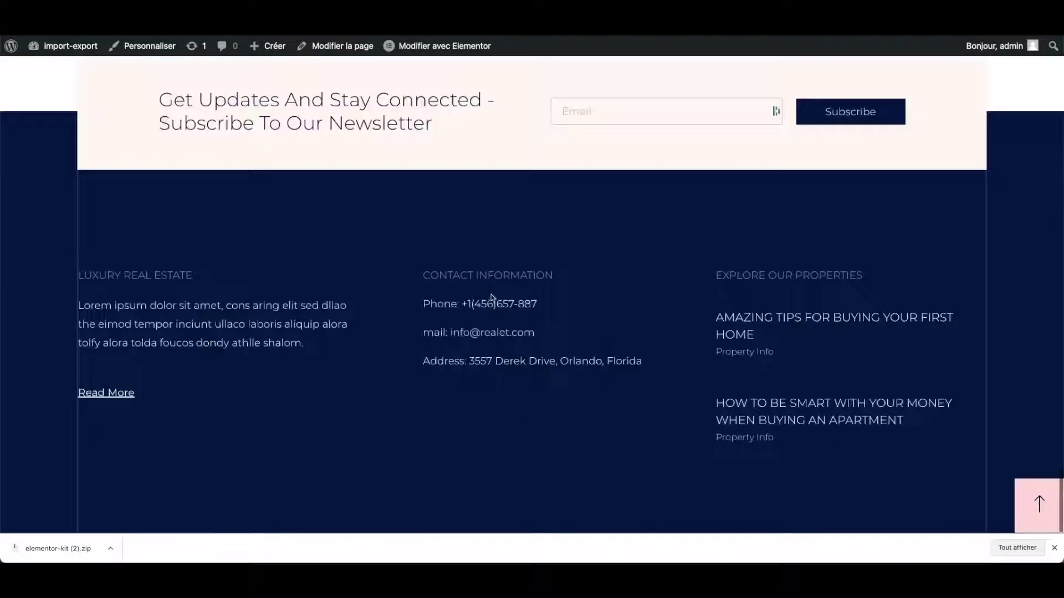
Open the menu management of the import-export site and delete the existing header menu containing the invalid page items, confirming the deletion
{"action": "key", "text": "Home"}
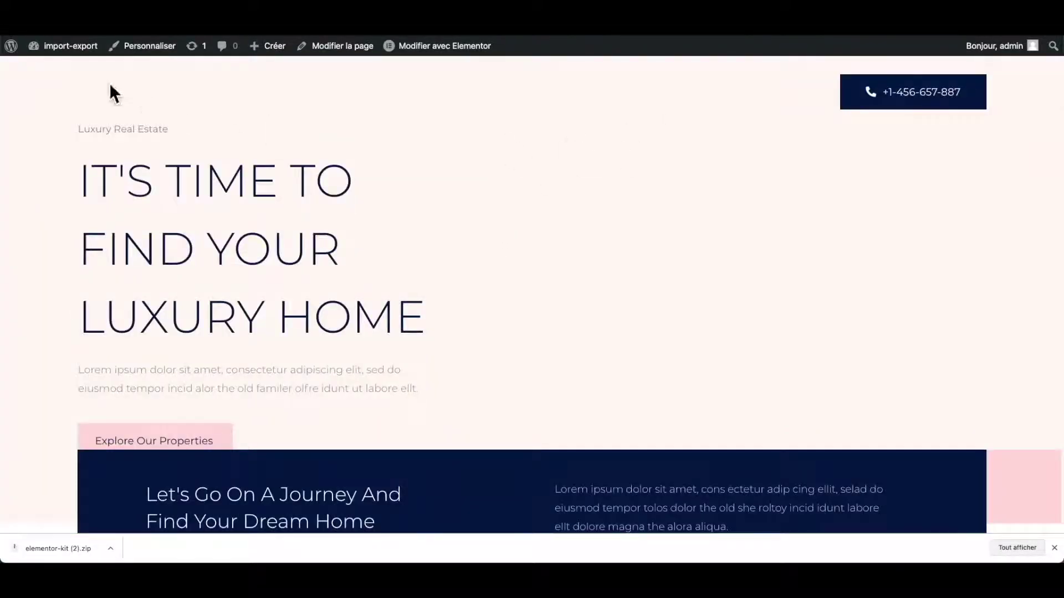
{"action": "mouse_move", "coordinate": [70, 46]}
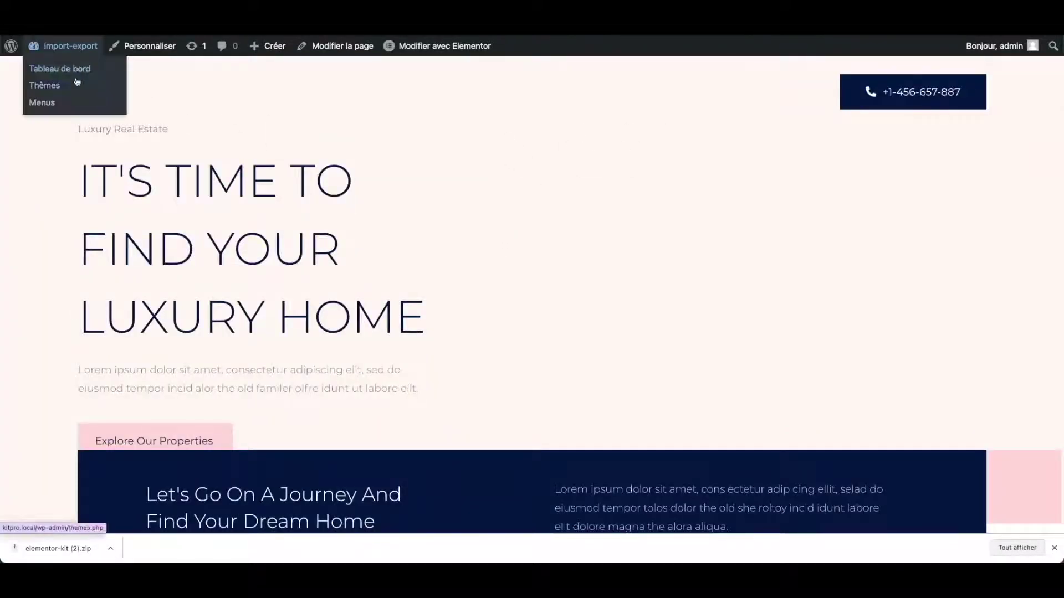
{"action": "left_click", "coordinate": [55, 105]}
{"action": "scroll", "coordinate": [482, 302], "scroll_direction": "down", "scroll_amount": 3}
{"action": "scroll", "coordinate": [383, 247], "scroll_direction": "down", "scroll_amount": 4}
{"action": "scroll", "coordinate": [392, 242], "scroll_direction": "up", "scroll_amount": 5}
{"action": "scroll", "coordinate": [392, 242], "scroll_direction": "down", "scroll_amount": 5}
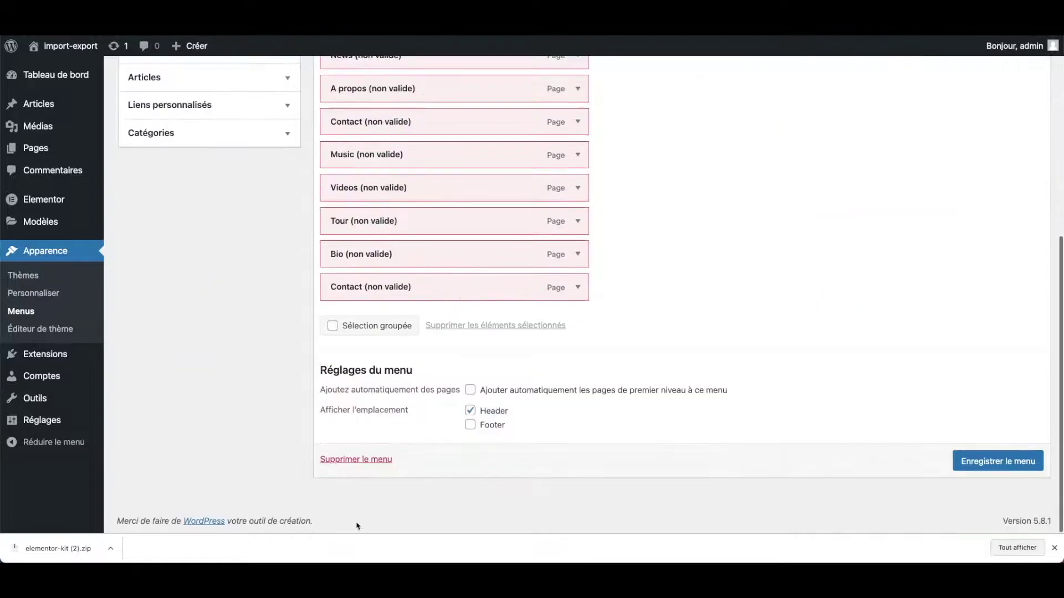
{"action": "left_click", "coordinate": [361, 467]}
{"action": "left_click", "coordinate": [618, 87]}
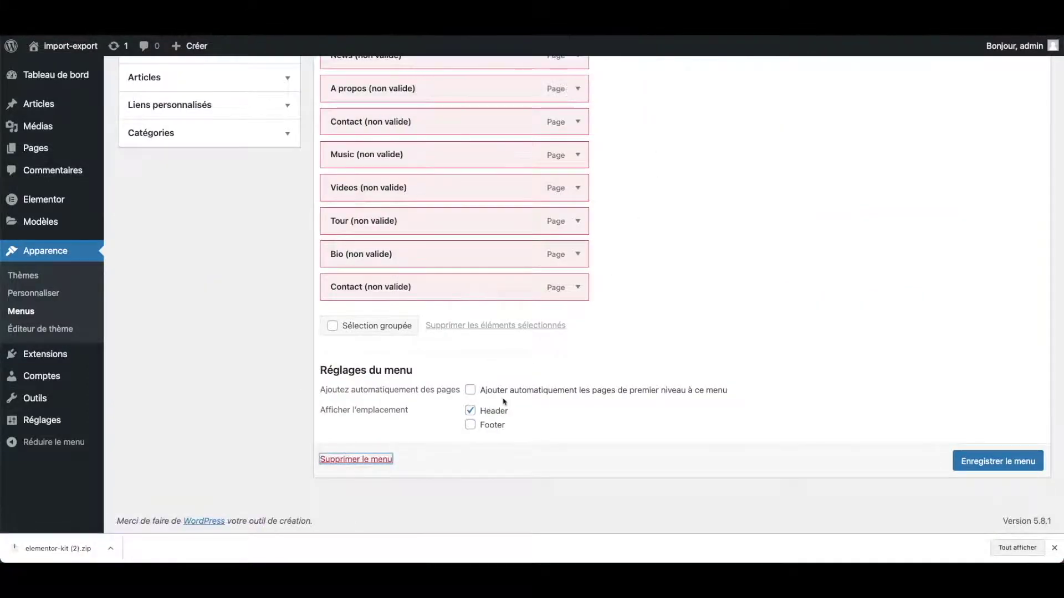
Create a new navigation menu named MENU
{"action": "left_click", "coordinate": [438, 223]}
{"action": "type", "text": "MENU"}
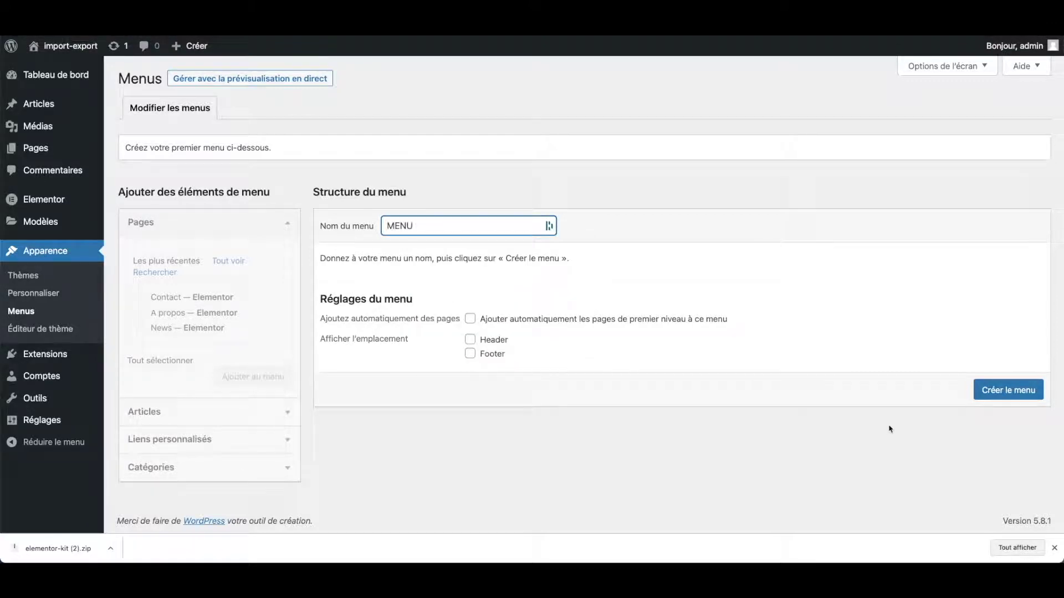
{"action": "left_click", "coordinate": [1018, 395]}
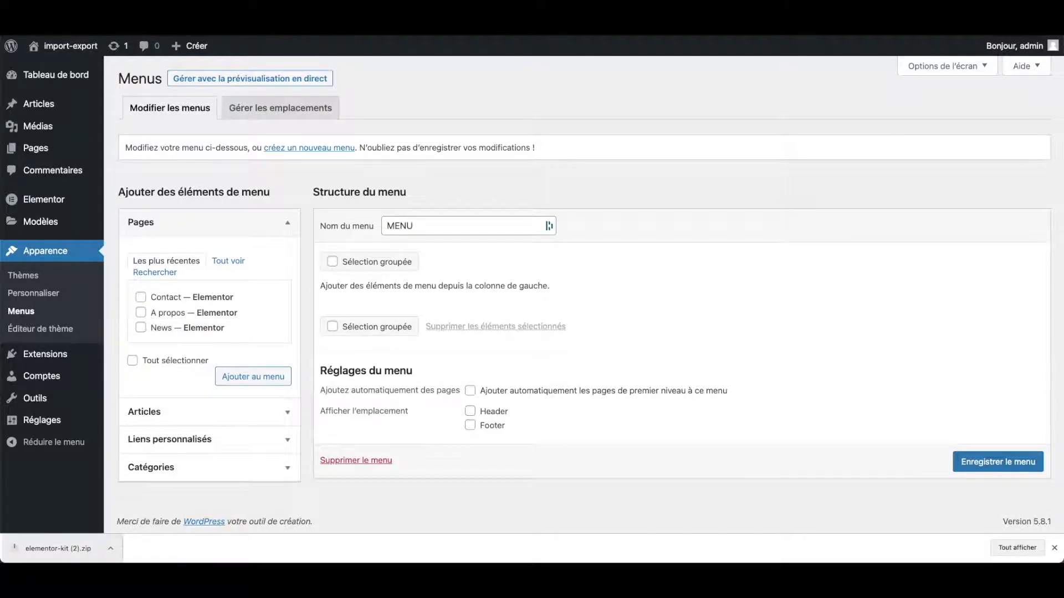
Add all the site's pages (home page, A propos, Contact and News) to MENU and save the menu
{"action": "left_click", "coordinate": [217, 264]}
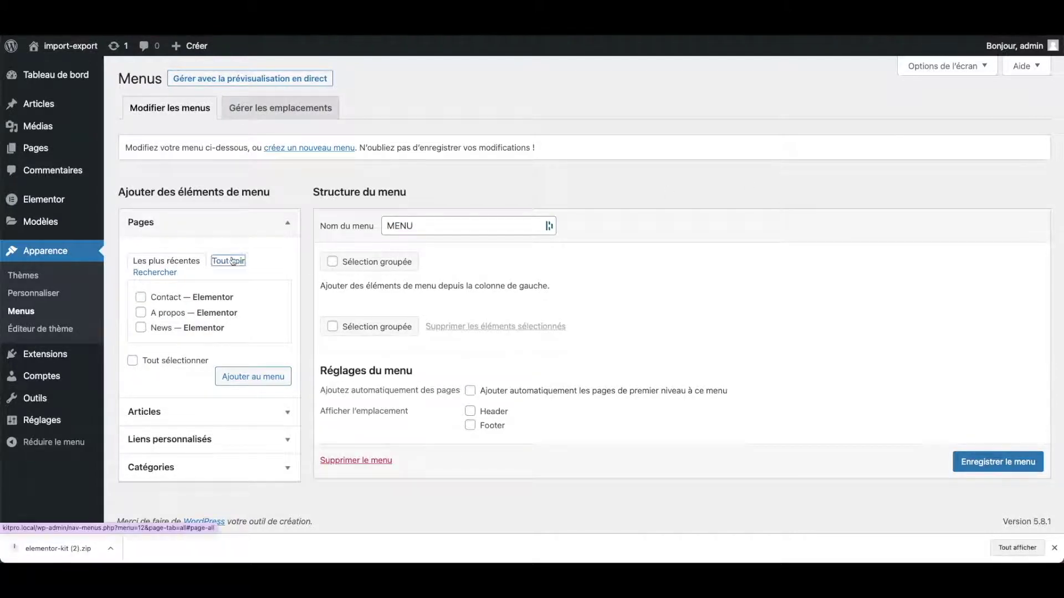
{"action": "left_click", "coordinate": [140, 392]}
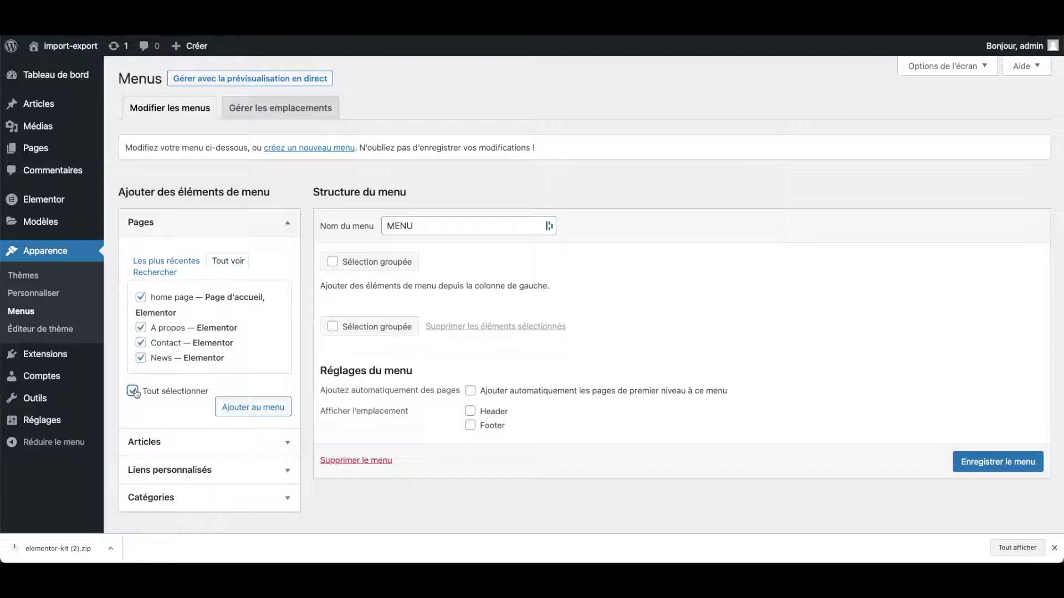
{"action": "left_click", "coordinate": [260, 408]}
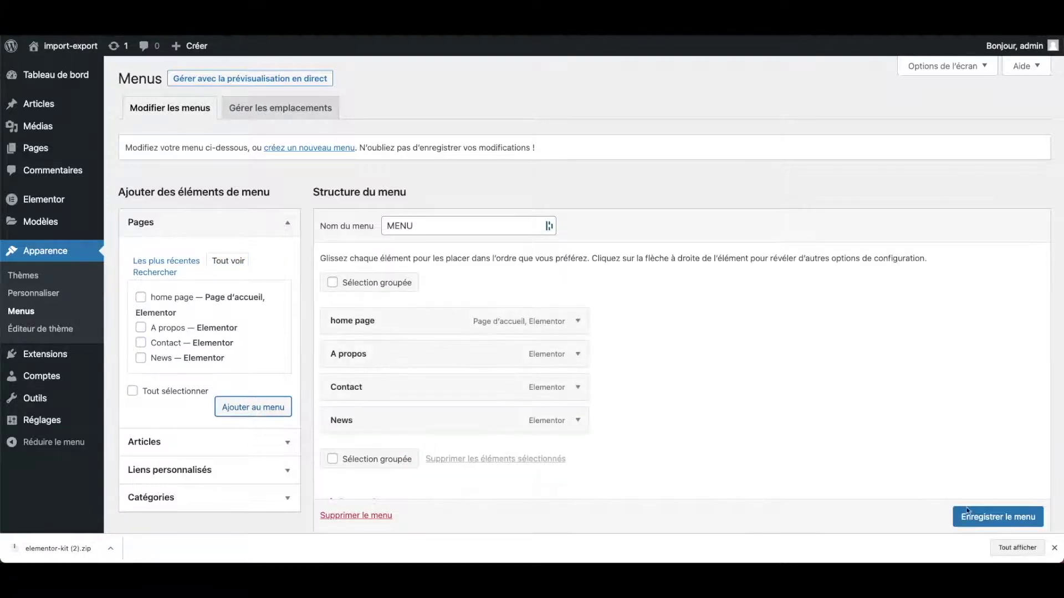
{"action": "scroll", "coordinate": [997, 516], "scroll_direction": "down", "scroll_amount": 1}
{"action": "left_click", "coordinate": [997, 516]}
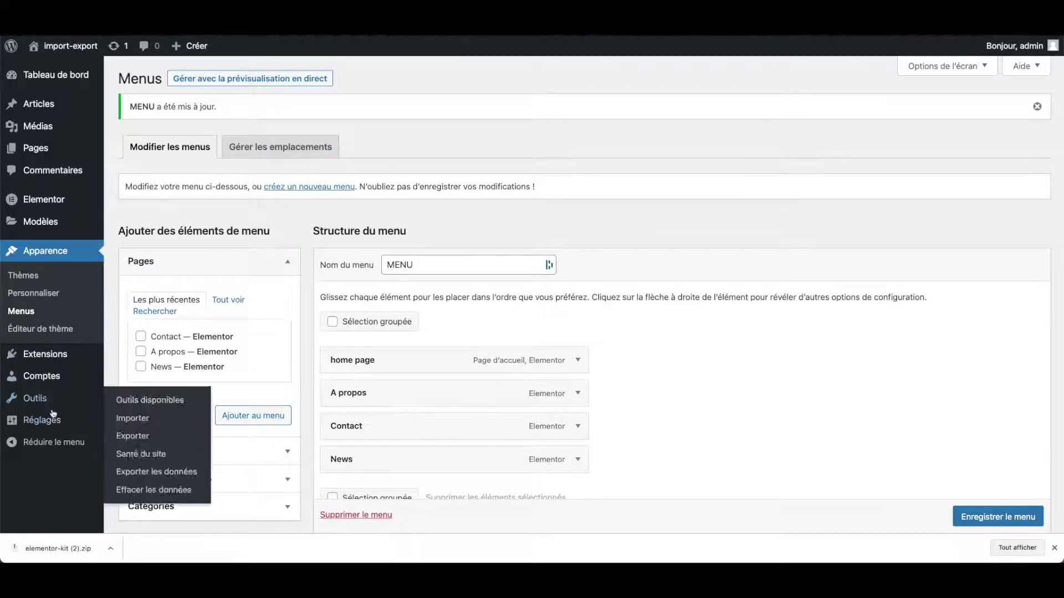
In the reading settings (Lecture), set the Page des articles to News and save the changes
{"action": "mouse_move", "coordinate": [54, 419]}
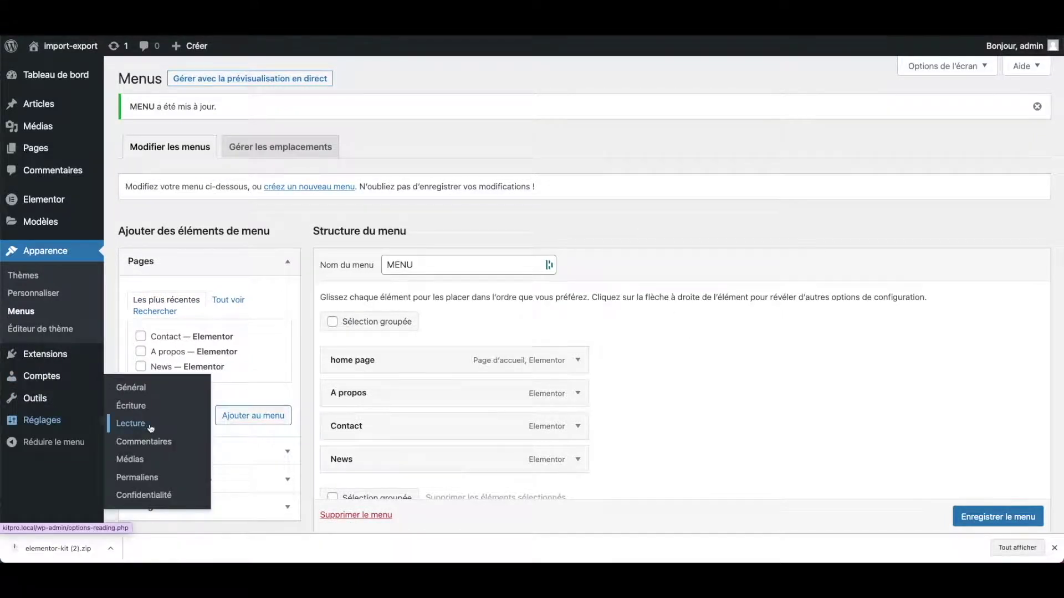
{"action": "left_click", "coordinate": [130, 424]}
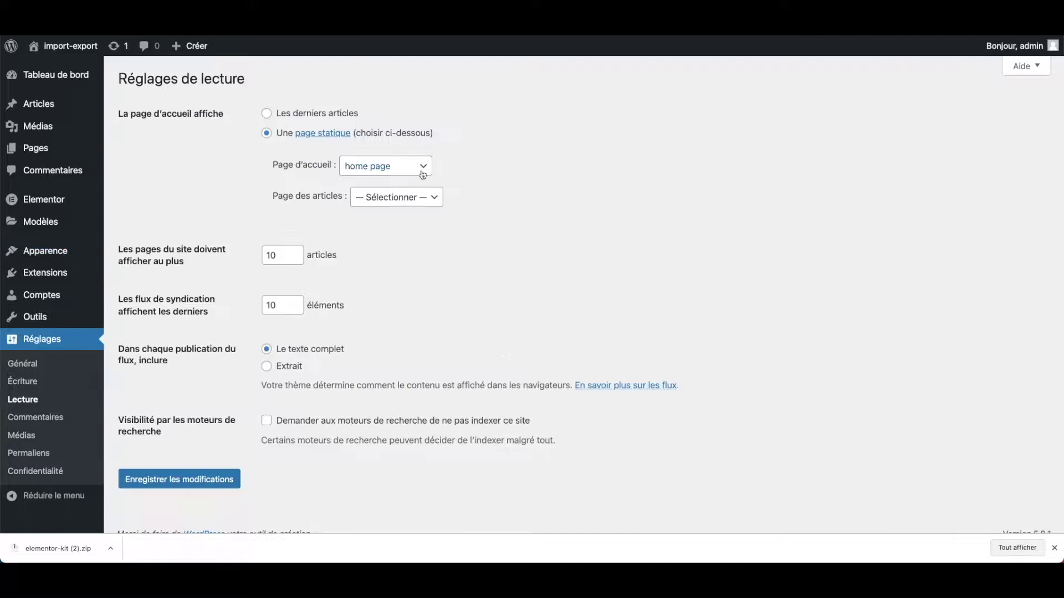
{"action": "left_click", "coordinate": [415, 199]}
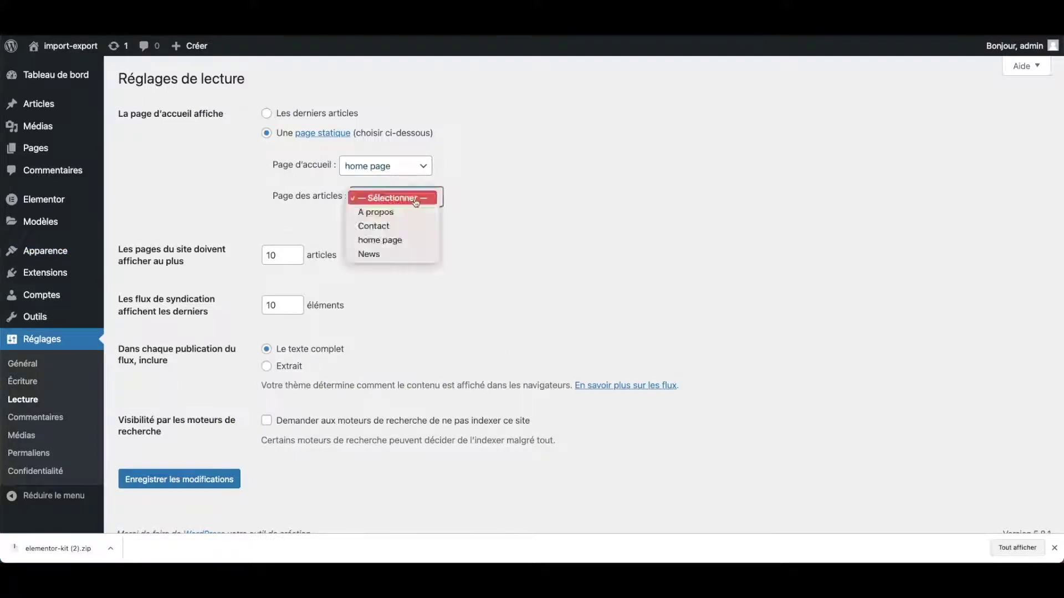
{"action": "left_click", "coordinate": [404, 254]}
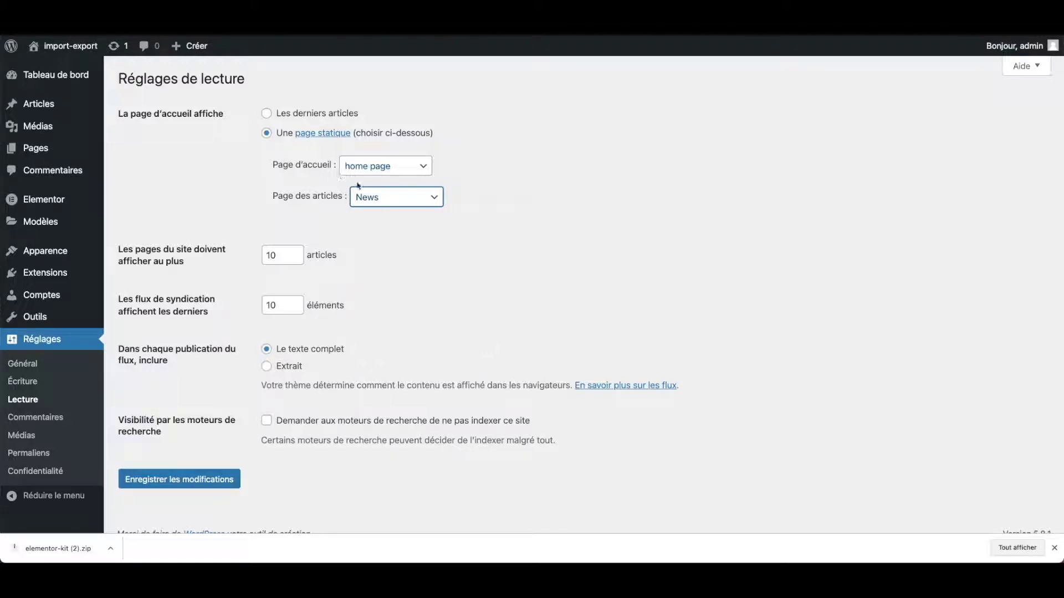
{"action": "left_click", "coordinate": [200, 479]}
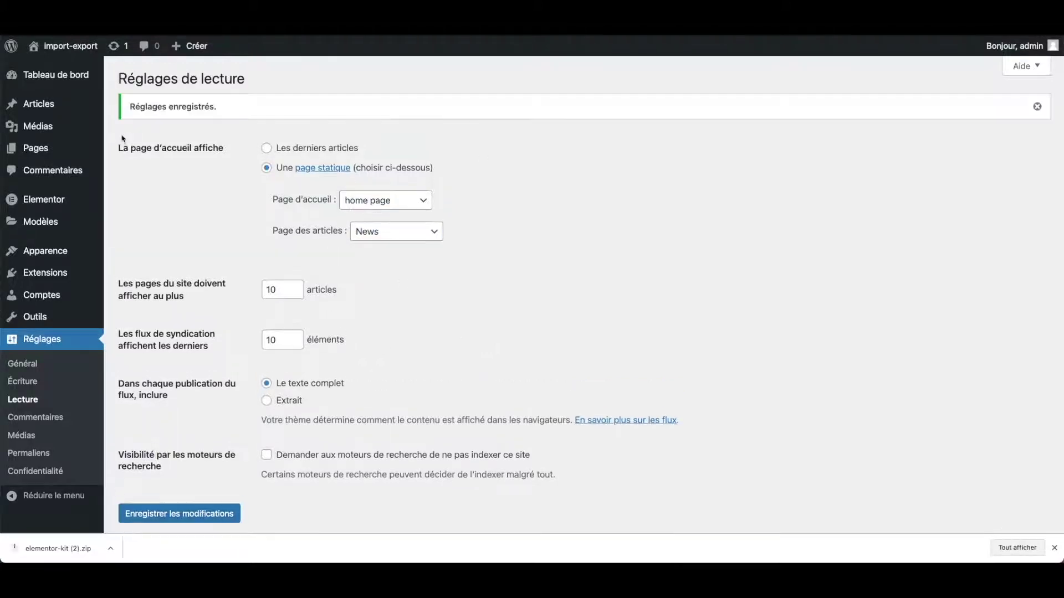
Visit the site's front end, open the Contact page from its navigation menu and examine the page's content
{"action": "mouse_move", "coordinate": [70, 44]}
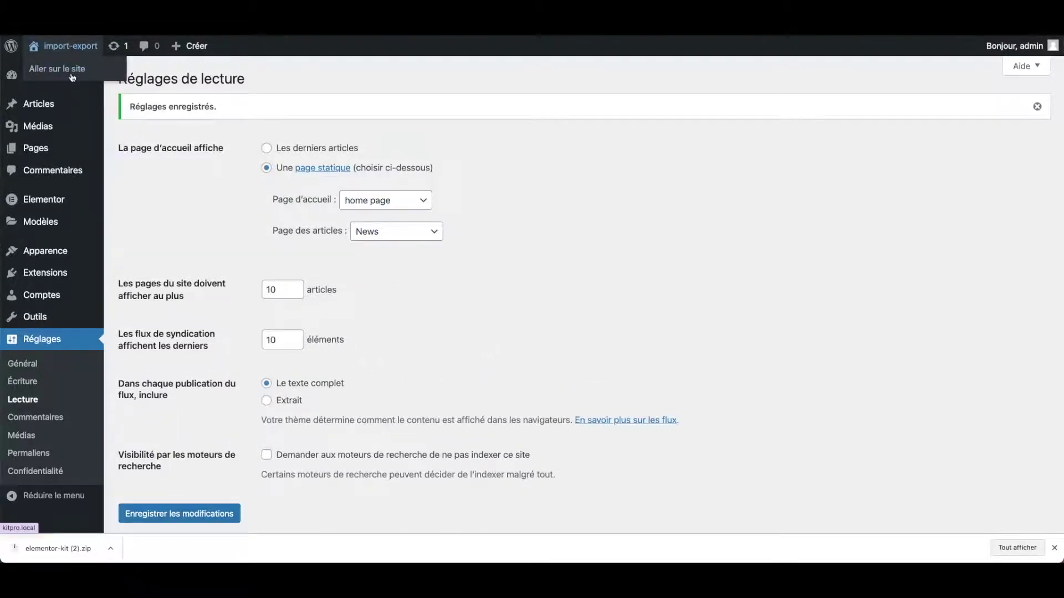
{"action": "left_click", "coordinate": [71, 75]}
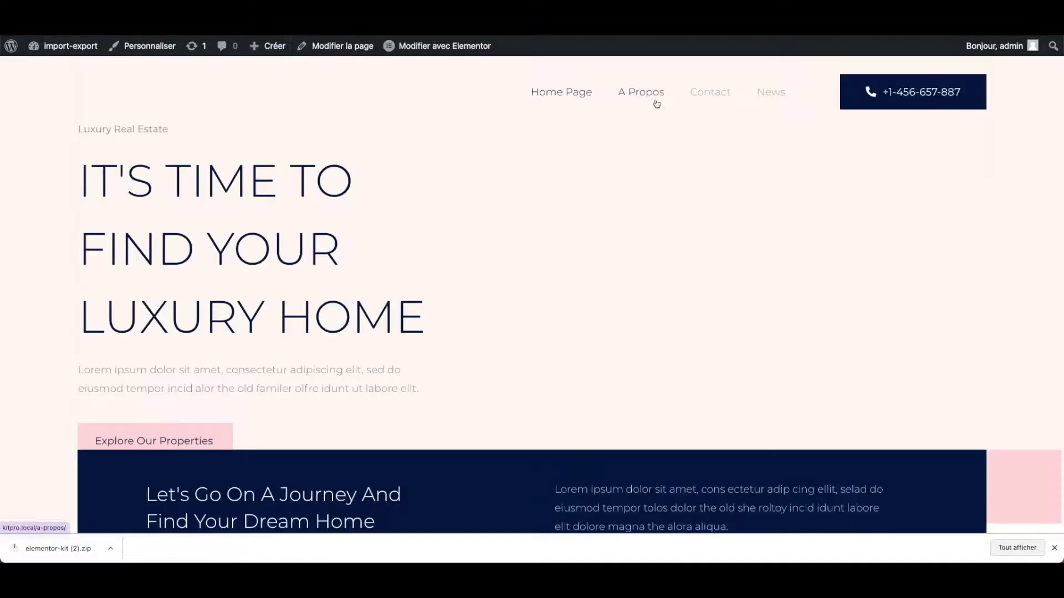
{"action": "left_click", "coordinate": [709, 94]}
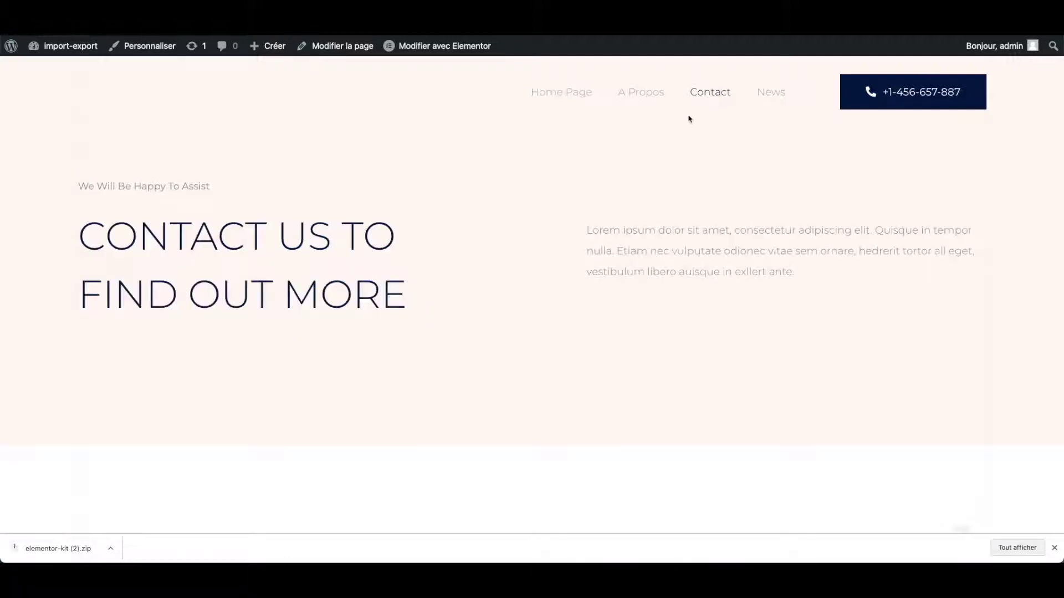
{"action": "scroll", "coordinate": [551, 408], "scroll_direction": "down", "scroll_amount": 9}
{"action": "scroll", "coordinate": [548, 404], "scroll_direction": "up", "scroll_amount": 8}
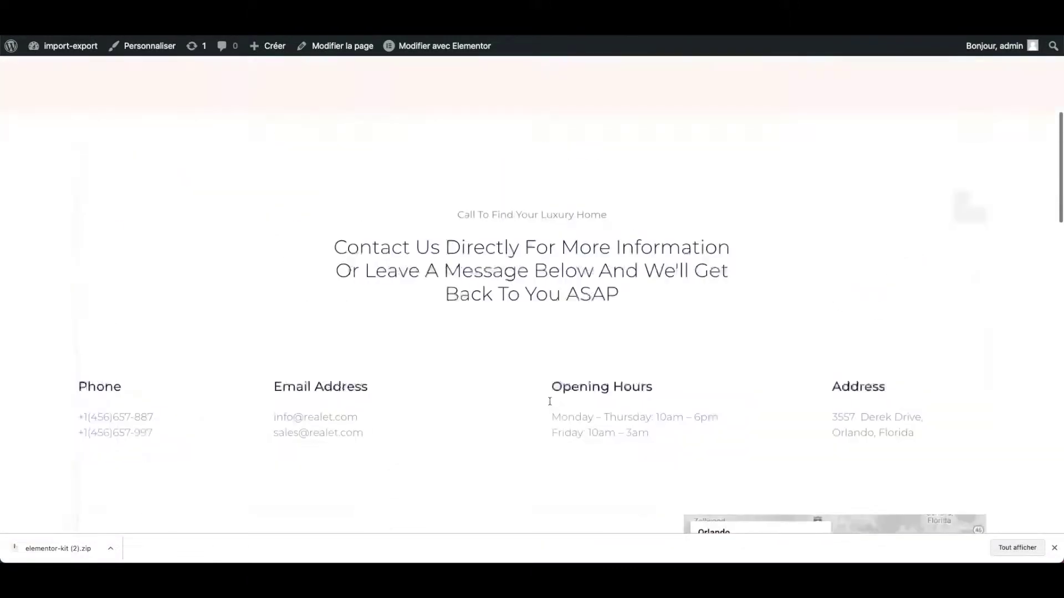